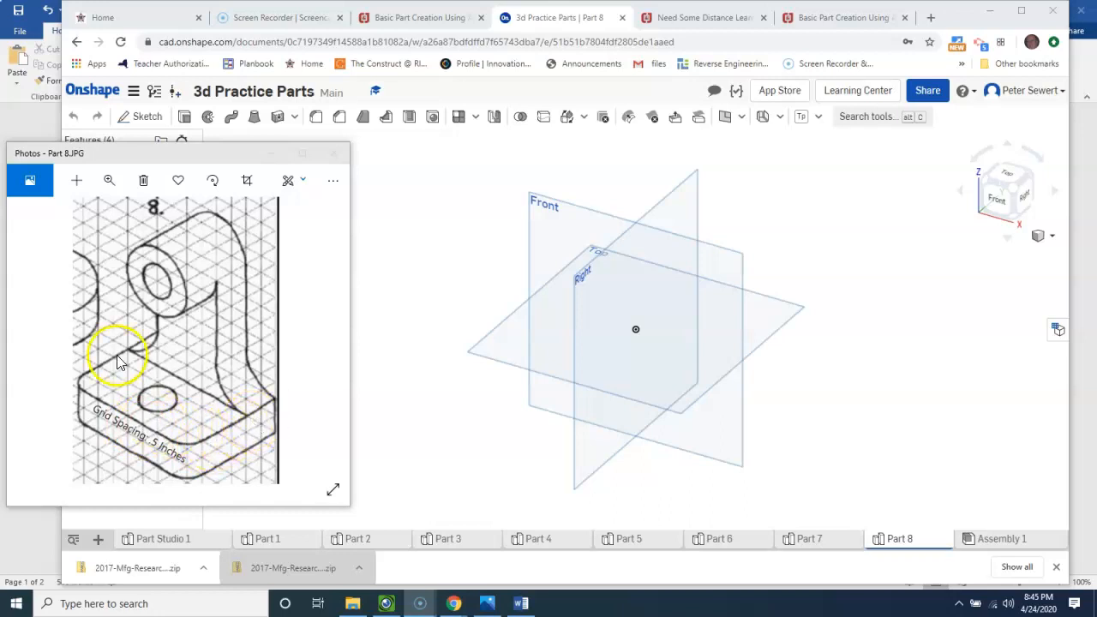
# Step: Start a sketch on the Top plane and view it normal to the sketch plane
pyautogui.click(489, 360)
pyautogui.click(490, 360)
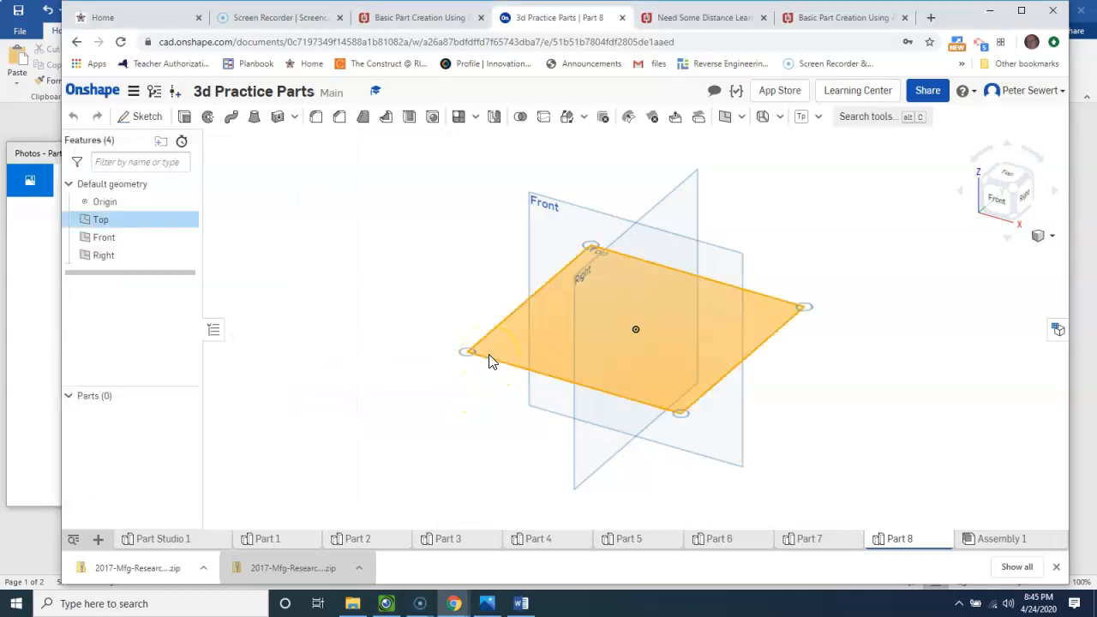
pyautogui.click(144, 117)
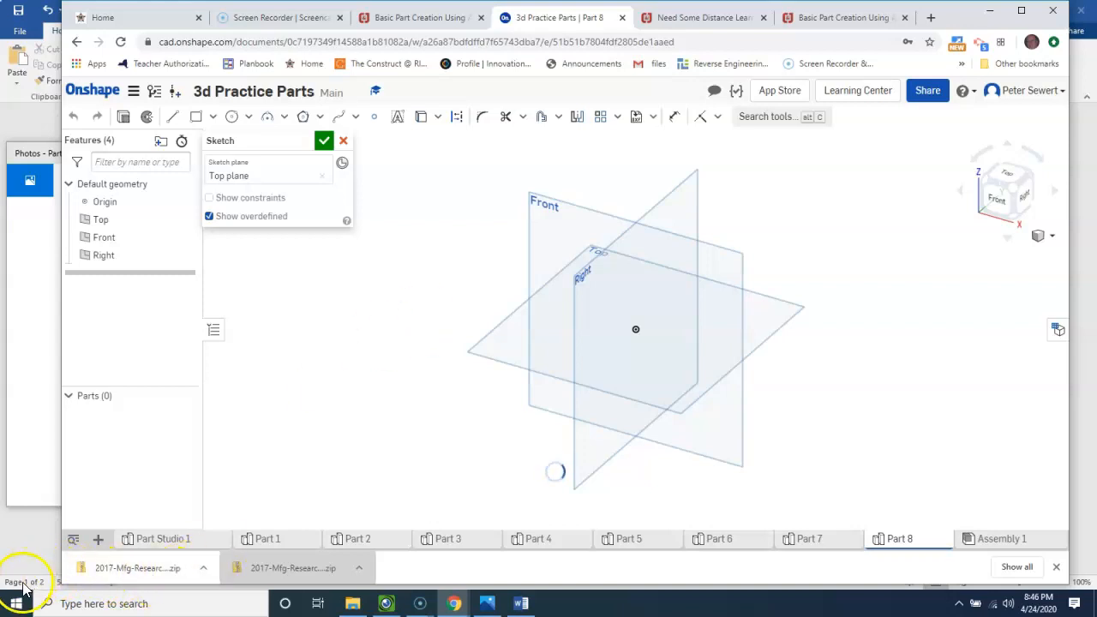
pyautogui.click(472, 358)
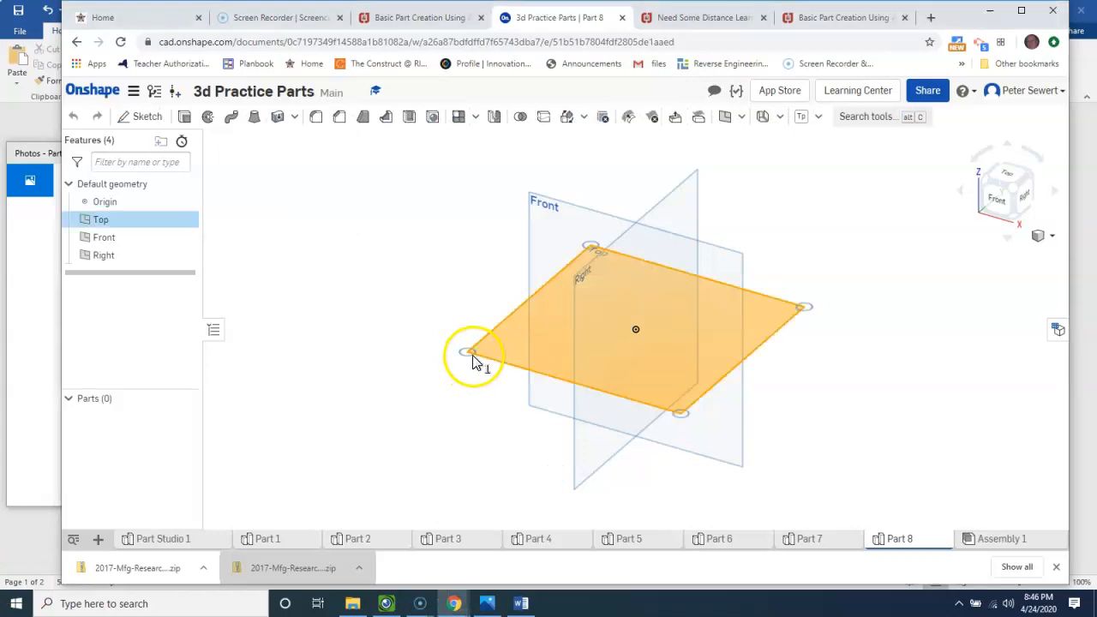
pyautogui.click(135, 121)
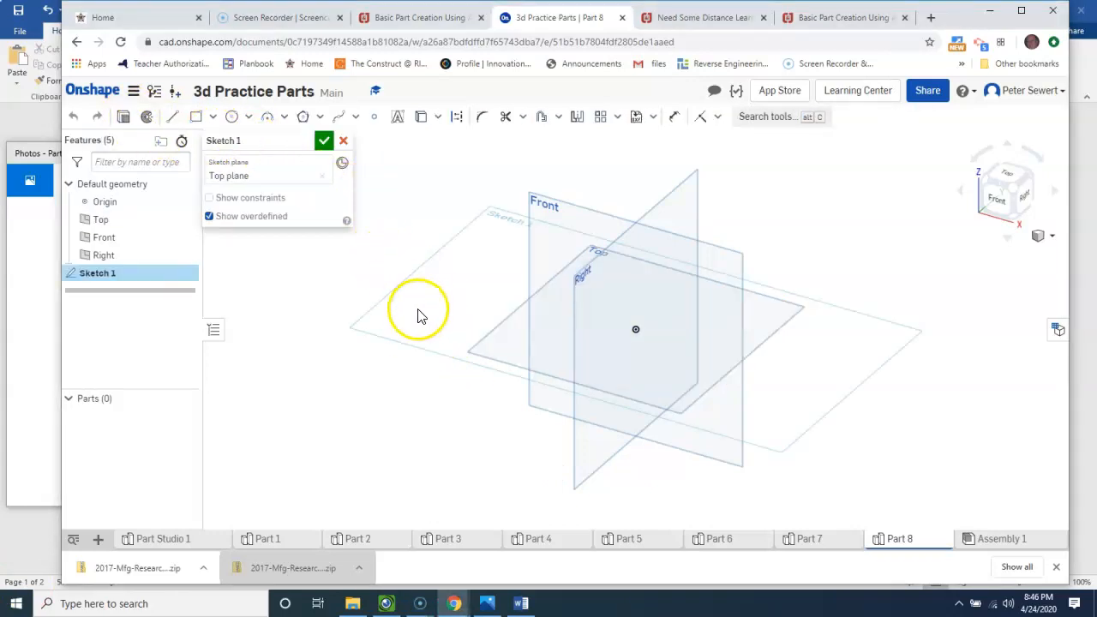
pyautogui.rightClick(478, 347)
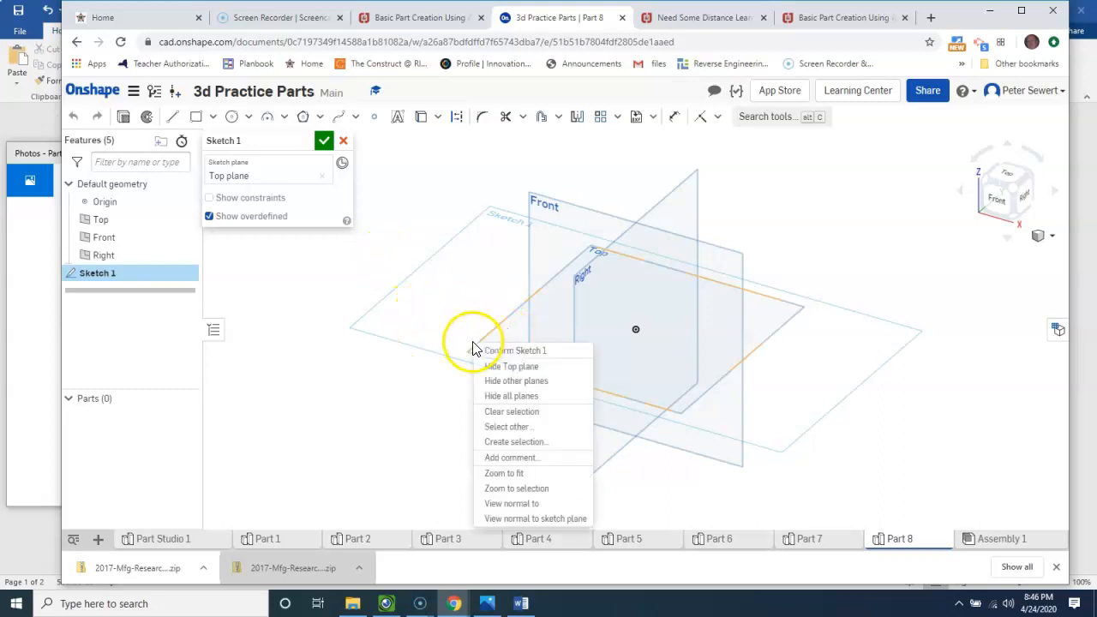
pyautogui.click(524, 518)
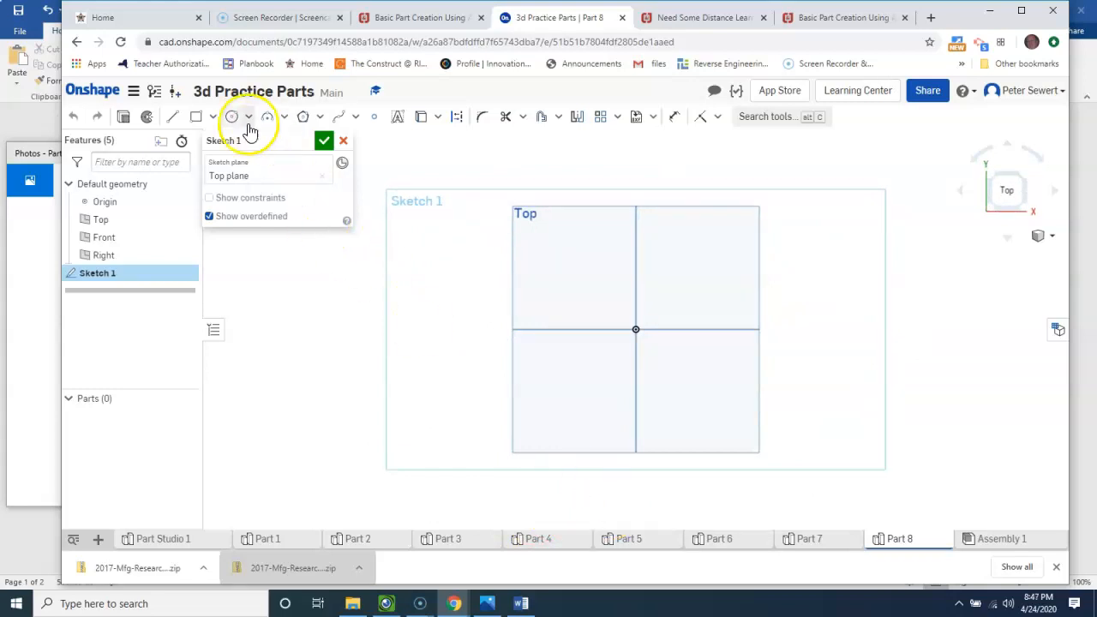
# Step: Sketch a corner rectangle up from the origin, about 3.5 in wide and 2 in high
pyautogui.click(199, 118)
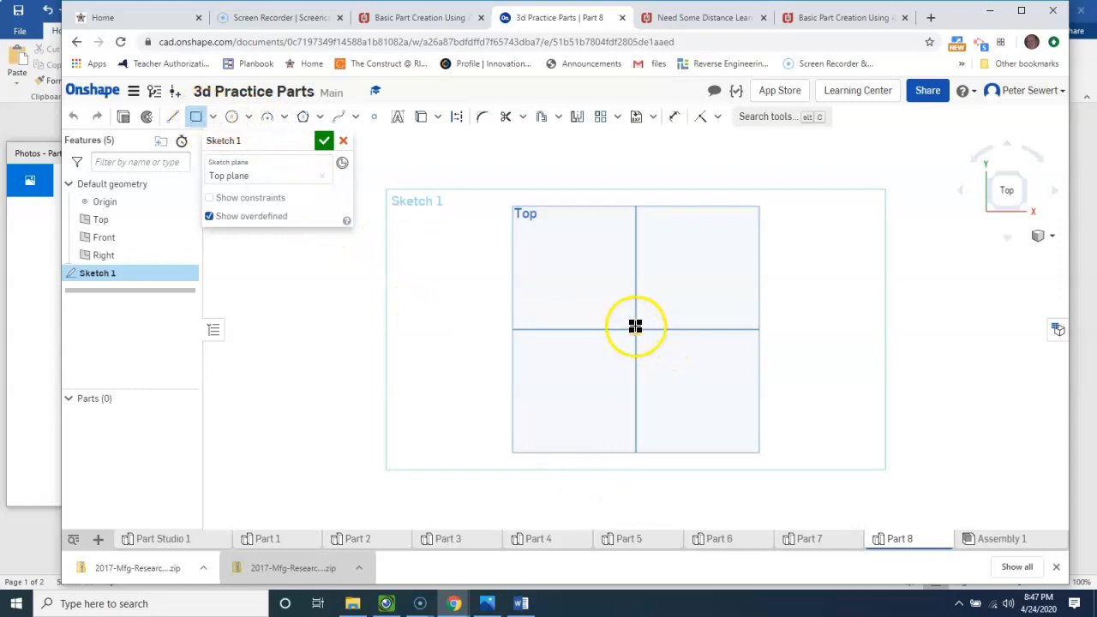
pyautogui.click(634, 327)
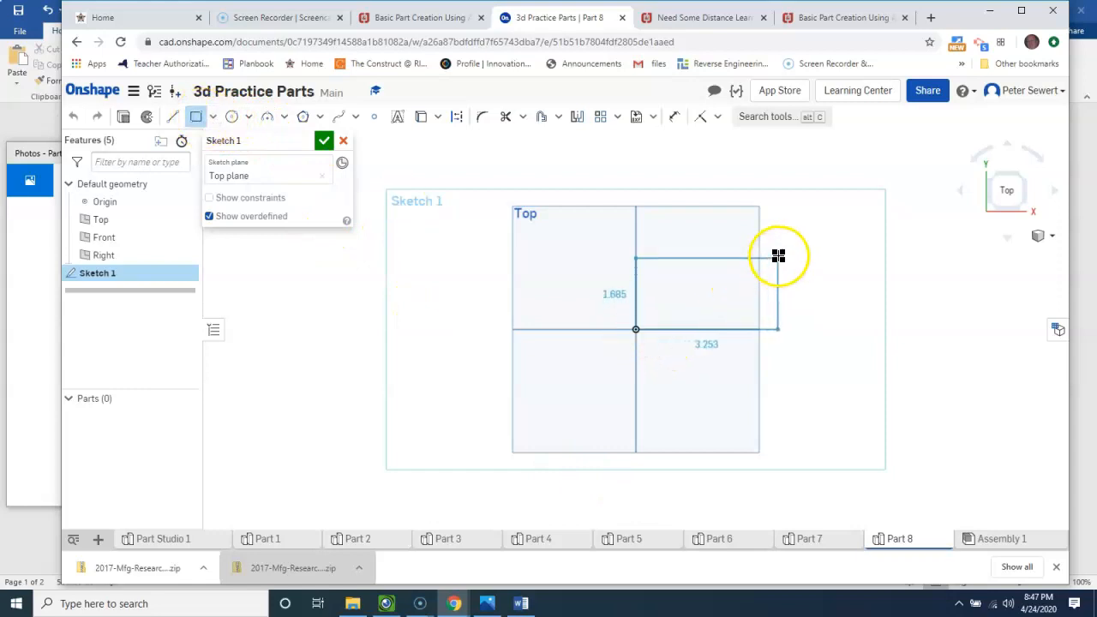
pyautogui.click(780, 247)
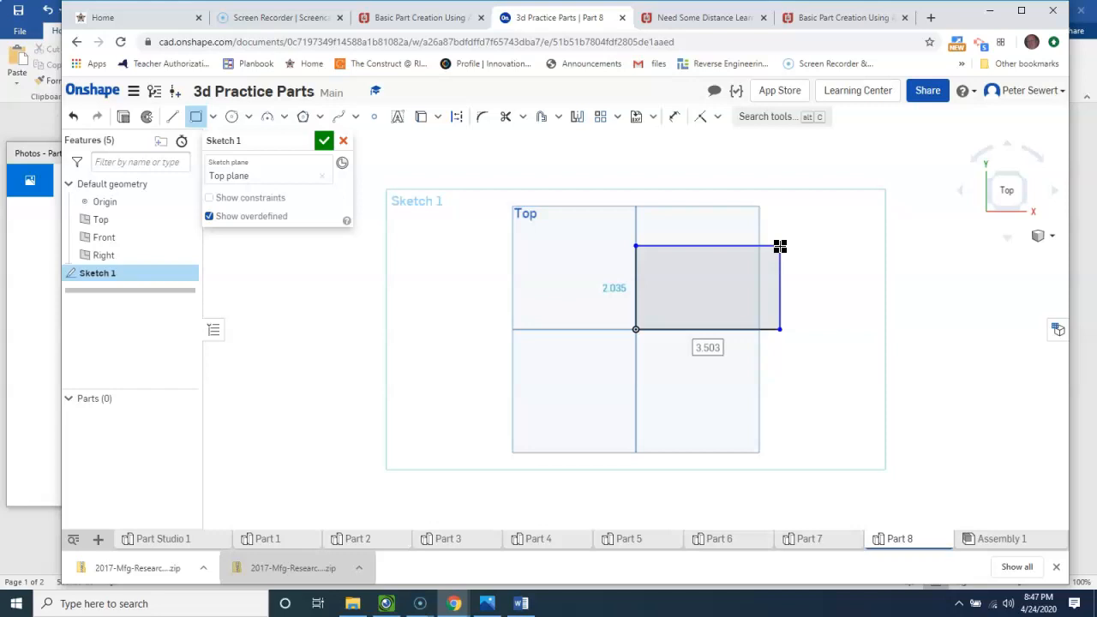
# Step: Set the rectangle's width to 3 in and its height to 4 in, and finish the sketch
pyautogui.doubleClick(708, 348)
pyautogui.write('3')
pyautogui.press('Return')
pyautogui.write('4')
pyautogui.press('Return')
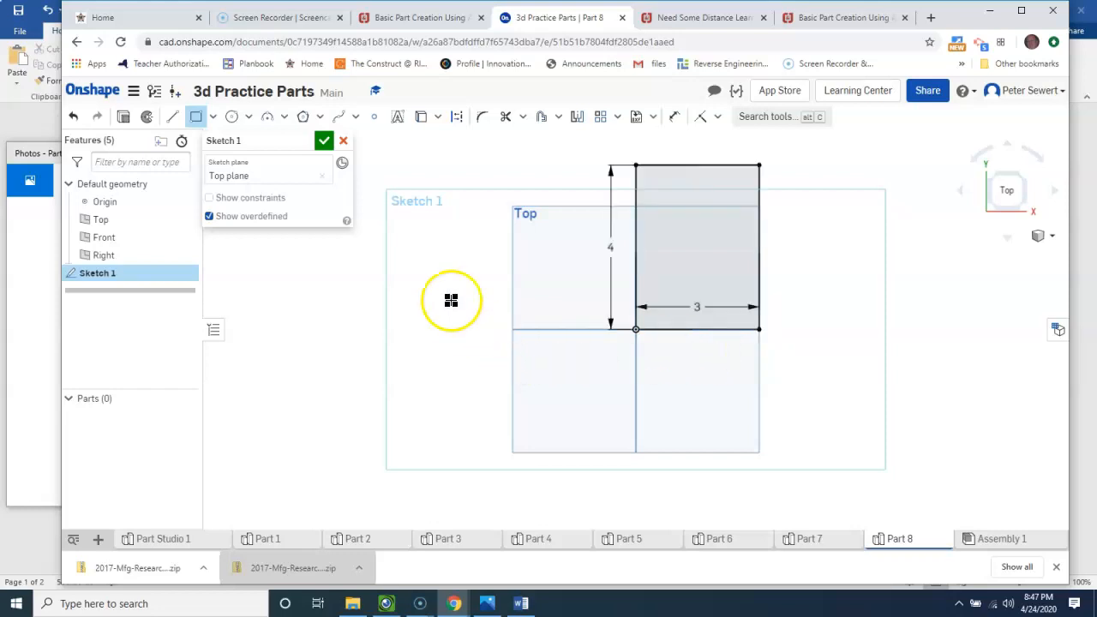
pyautogui.click(324, 142)
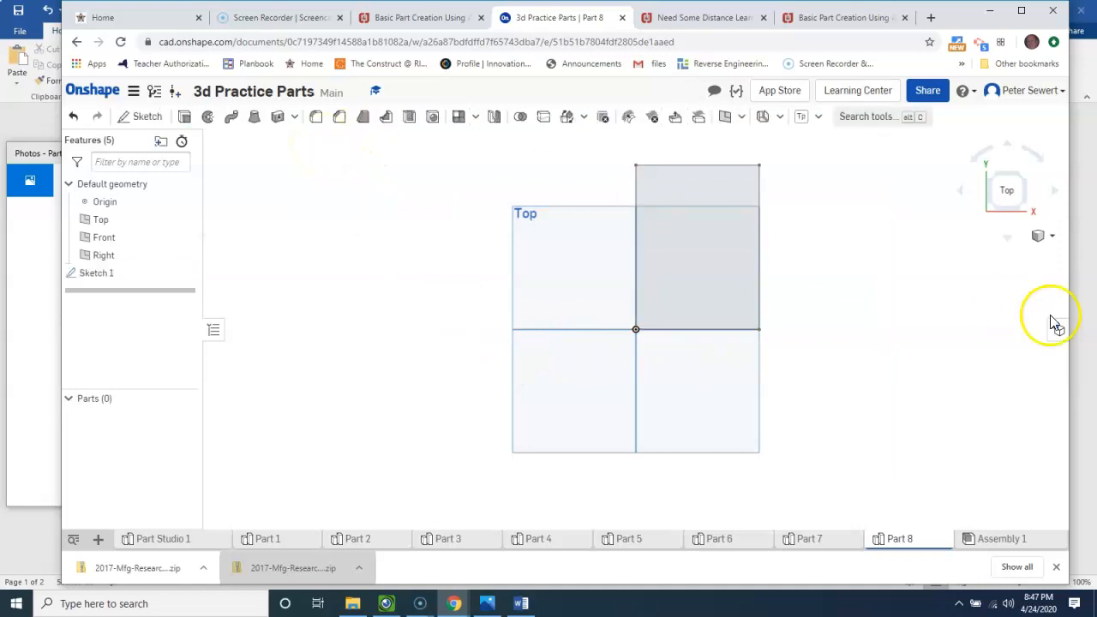
# Step: Switch to the isometric view and hide the Top, Front and Right planes
pyautogui.rightClick(940, 323)
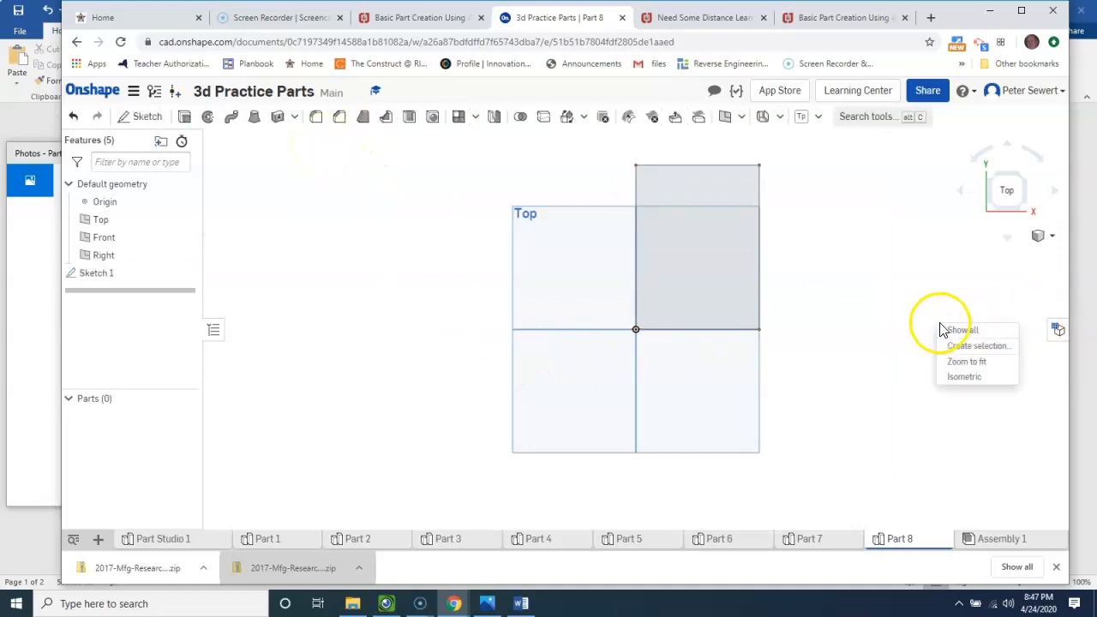
pyautogui.click(966, 378)
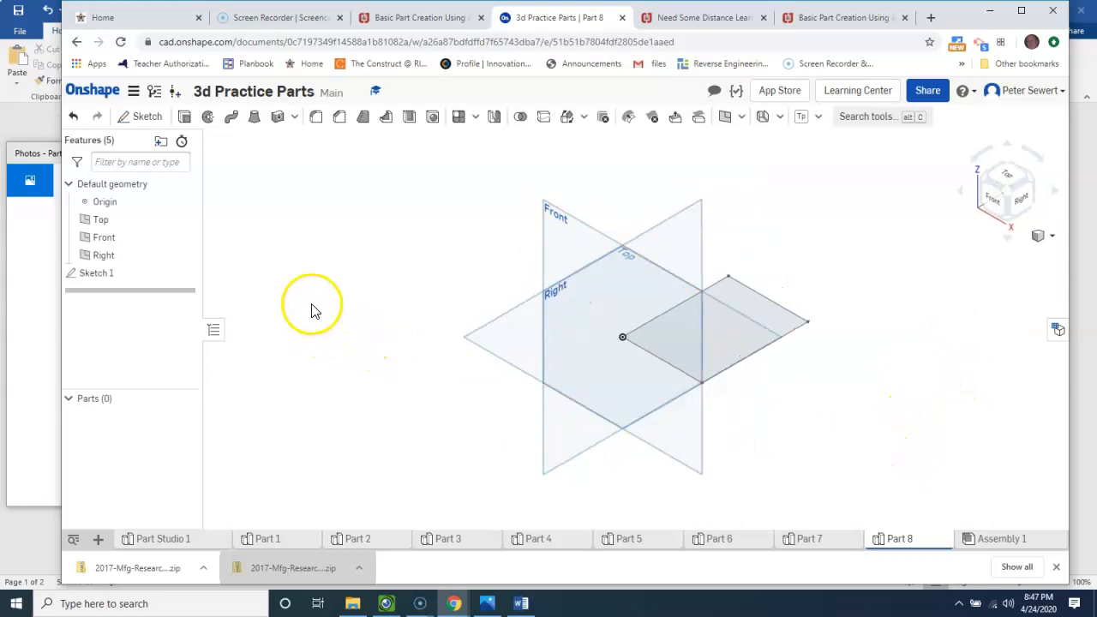
pyautogui.click(186, 220)
pyautogui.click(185, 237)
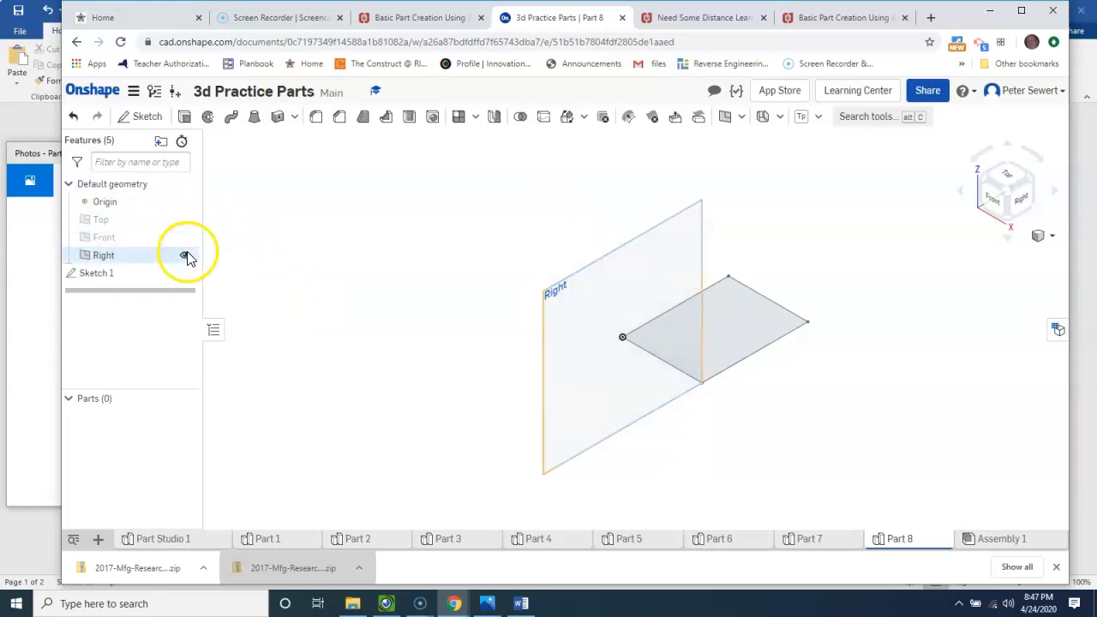
pyautogui.click(185, 255)
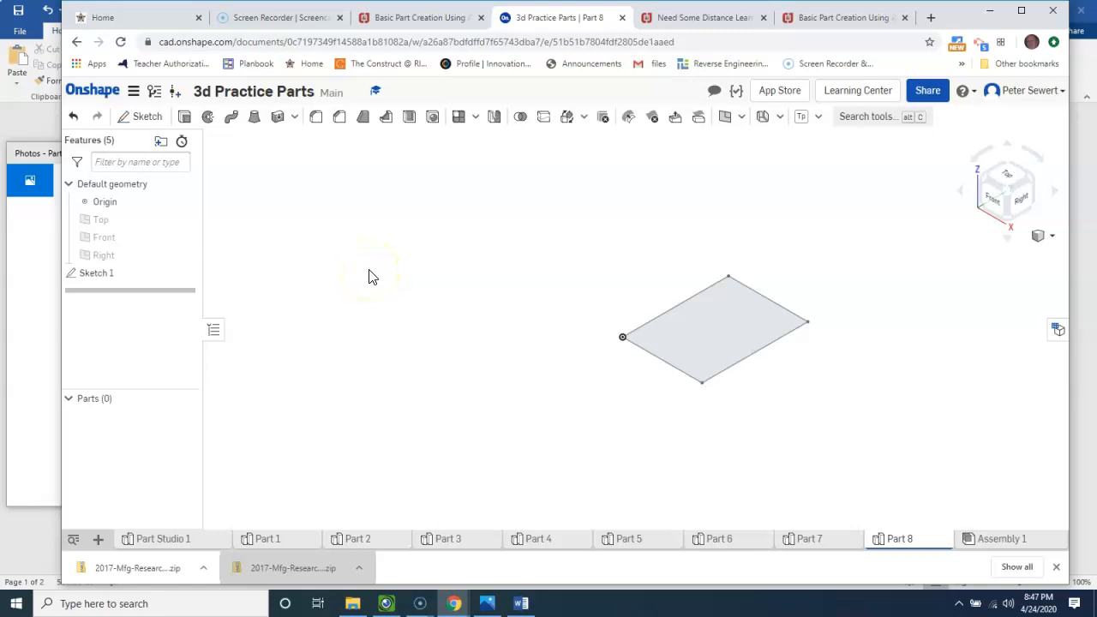
# Step: Edit Sketch 1 to make the rectangle 4 in along X and 3 in along Y, and accept it
pyautogui.doubleClick(90, 273)
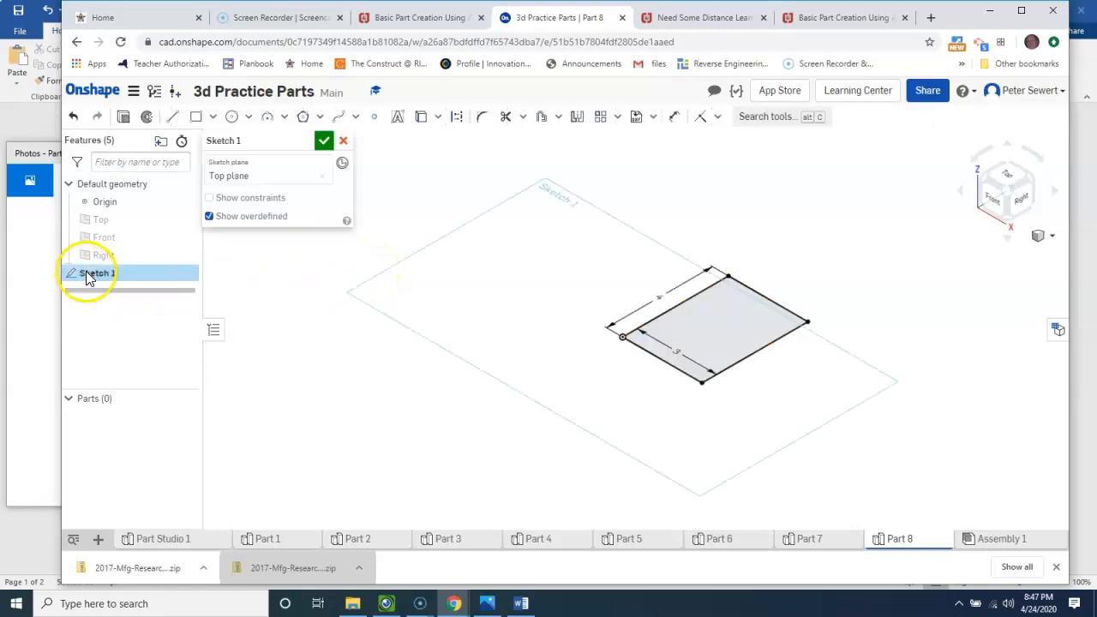
pyautogui.click(678, 351)
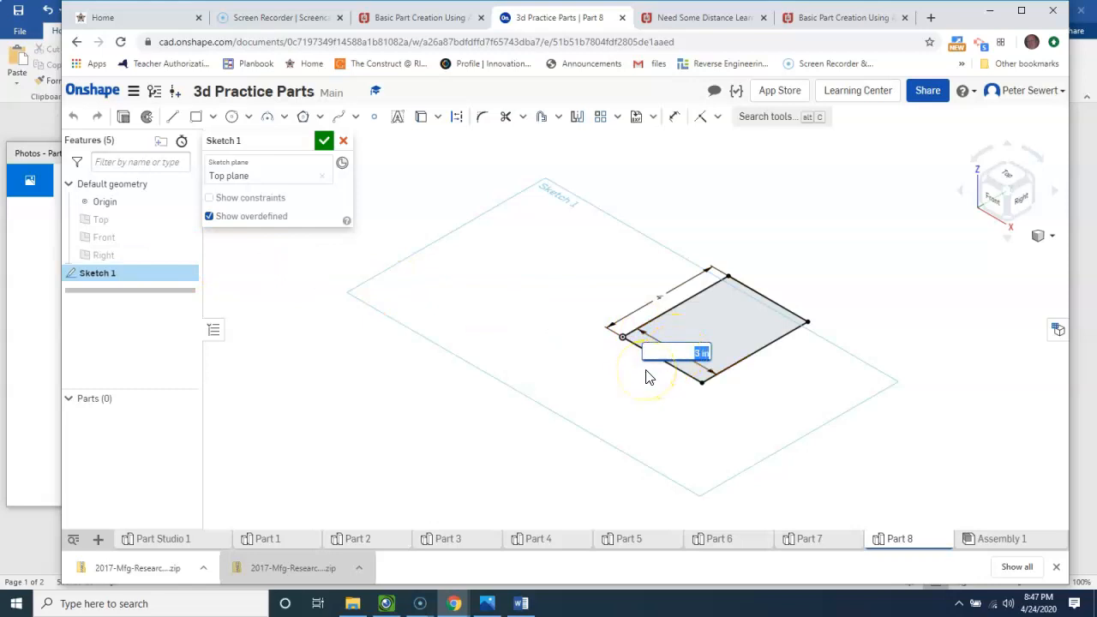
pyautogui.press('Return')
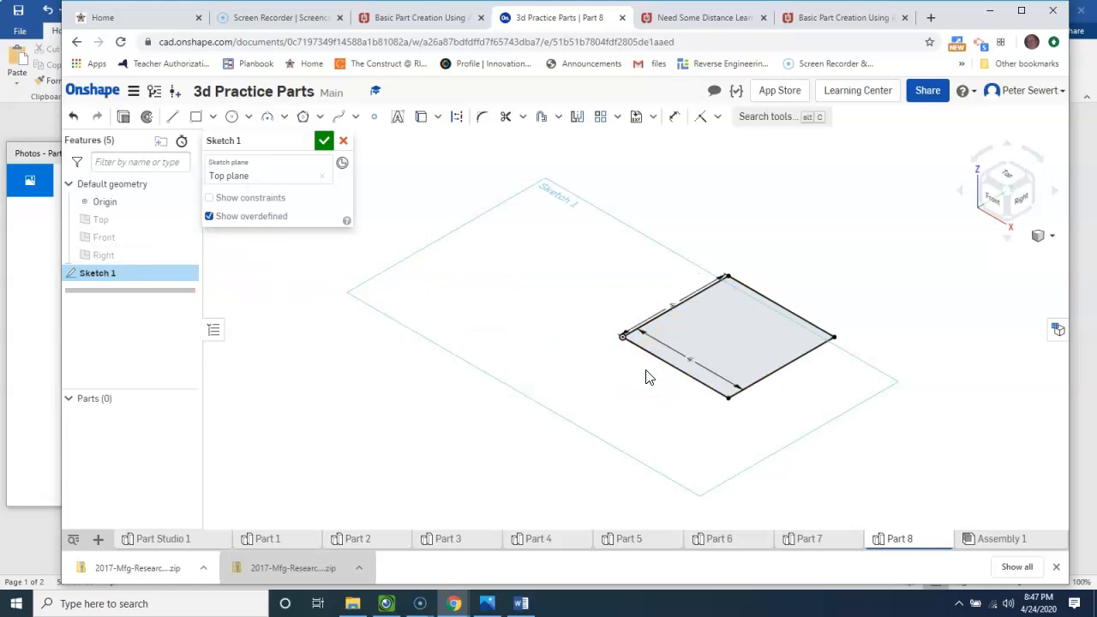
pyautogui.doubleClick(671, 304)
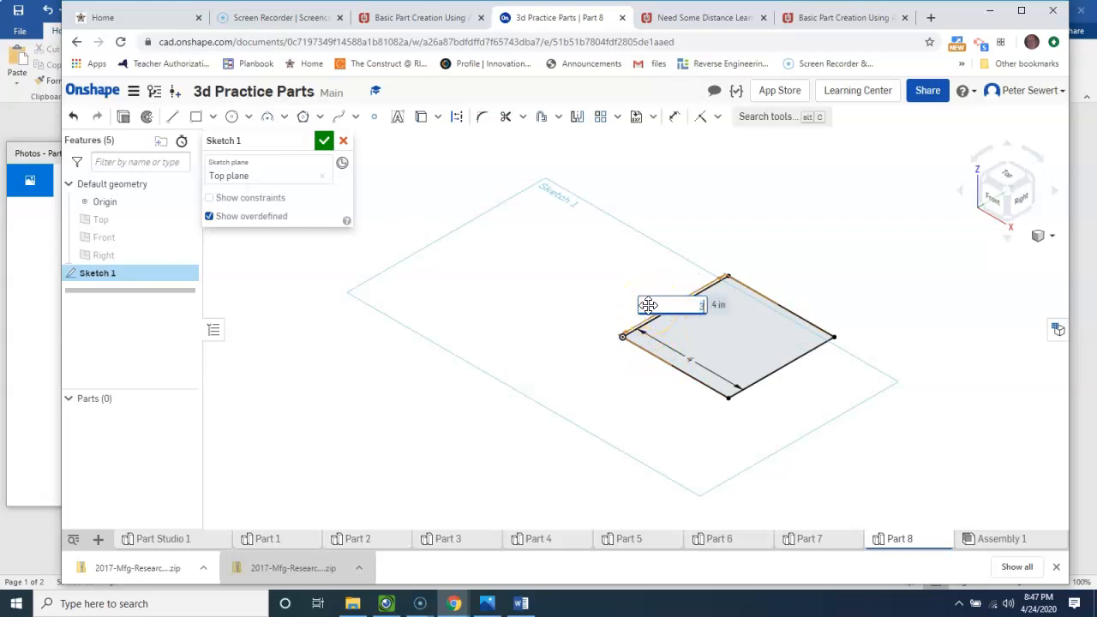
pyautogui.write('3')
pyautogui.press('Return')
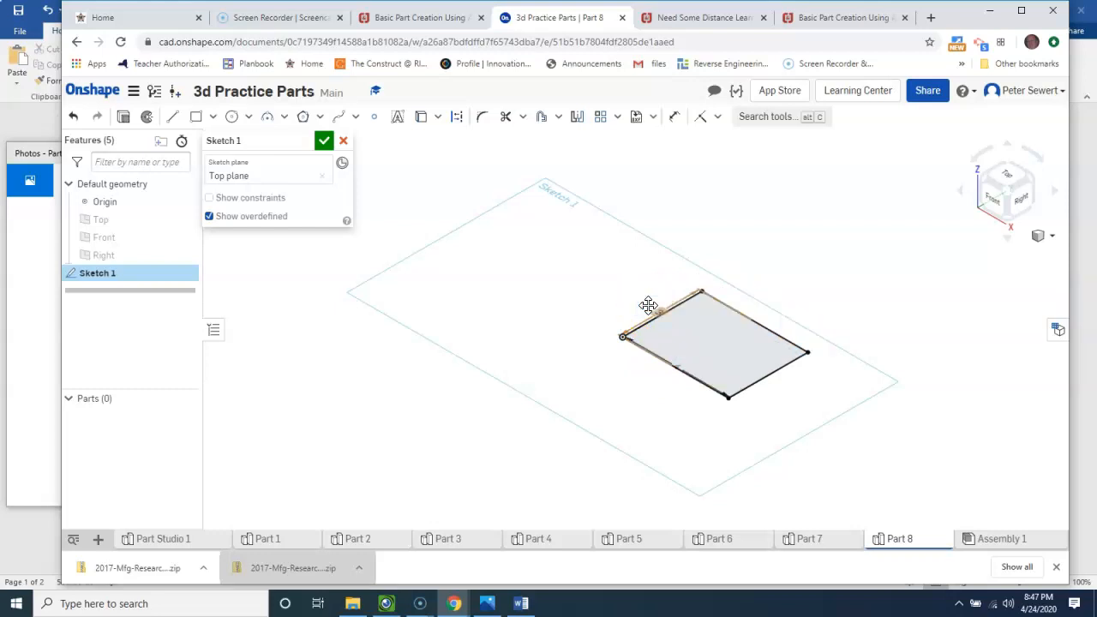
pyautogui.click(323, 143)
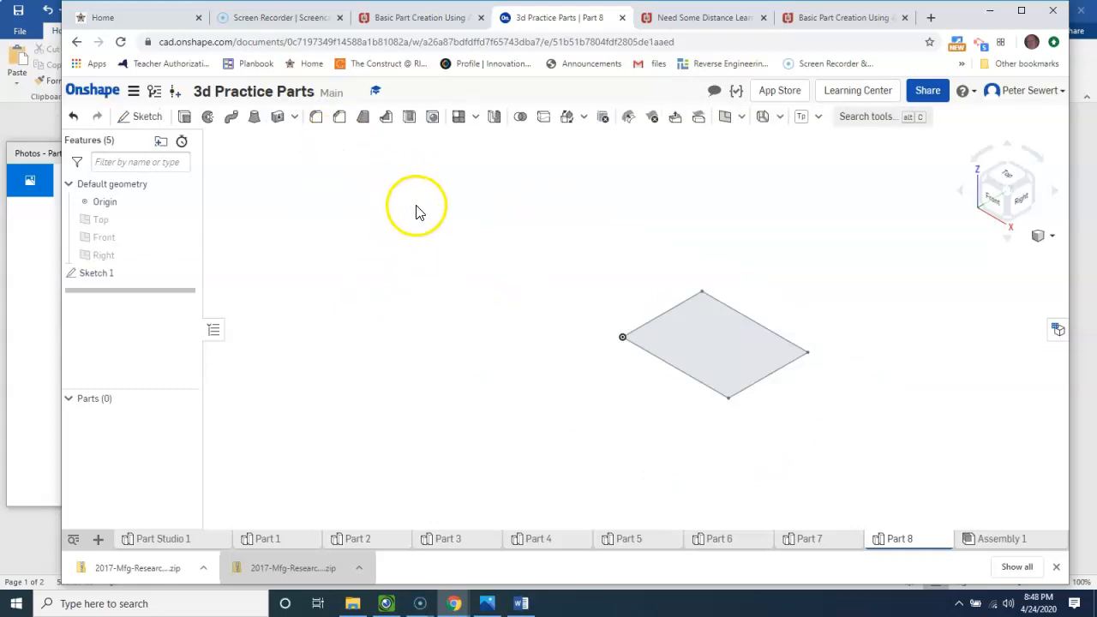
# Step: Extrude the rectangle upward as a new solid with a blind depth of 1 in, checking it against the reference drawing
pyautogui.click(184, 120)
pyautogui.click(750, 370)
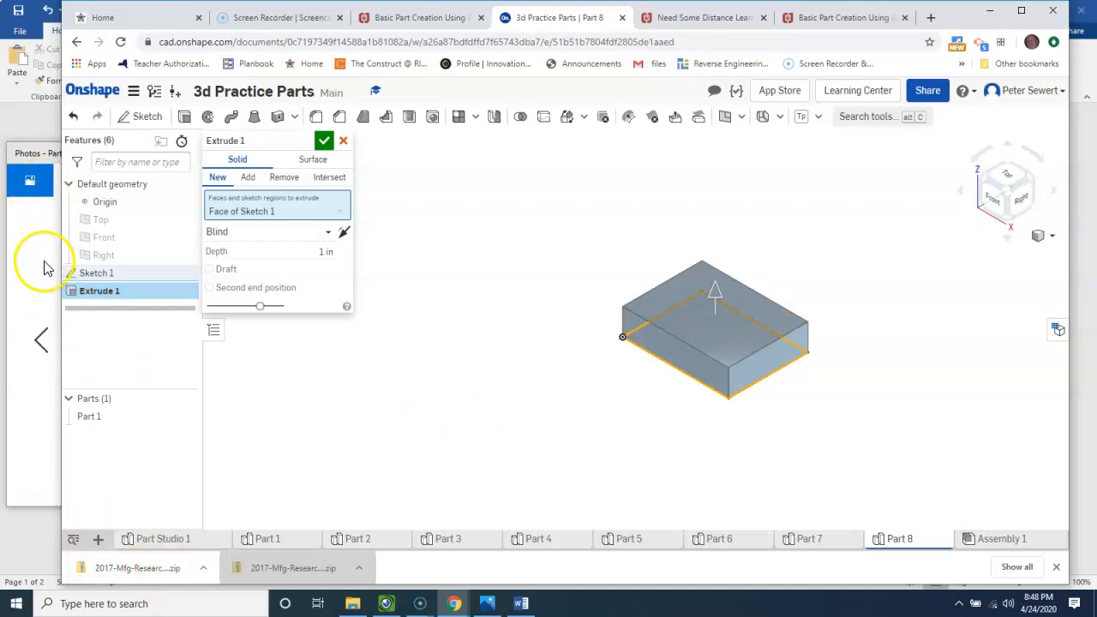
pyautogui.click(487, 603)
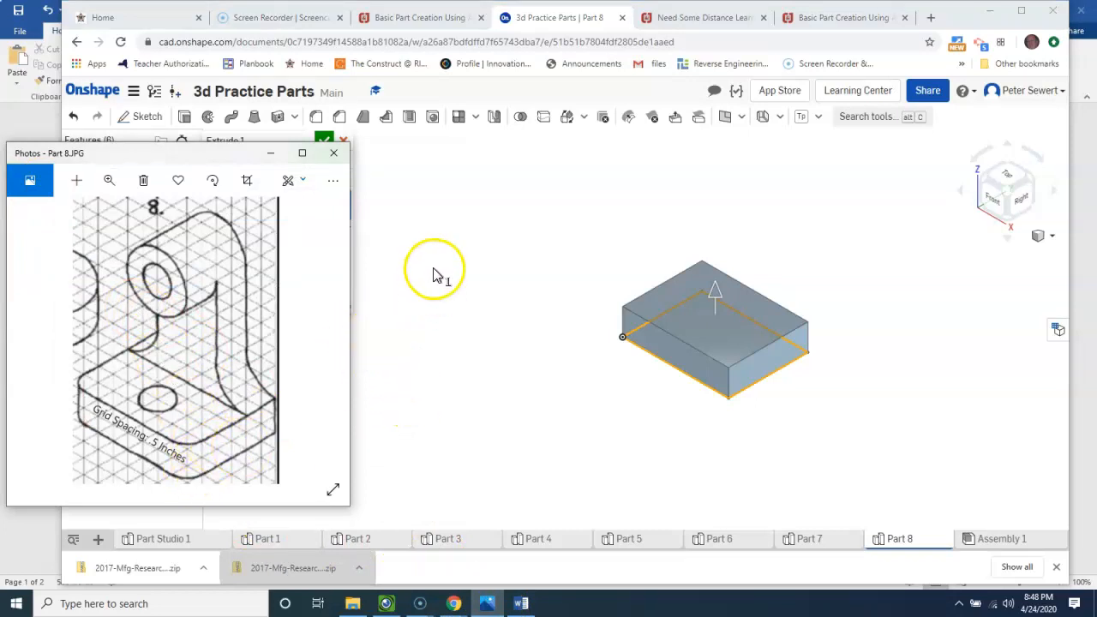
pyautogui.click(381, 244)
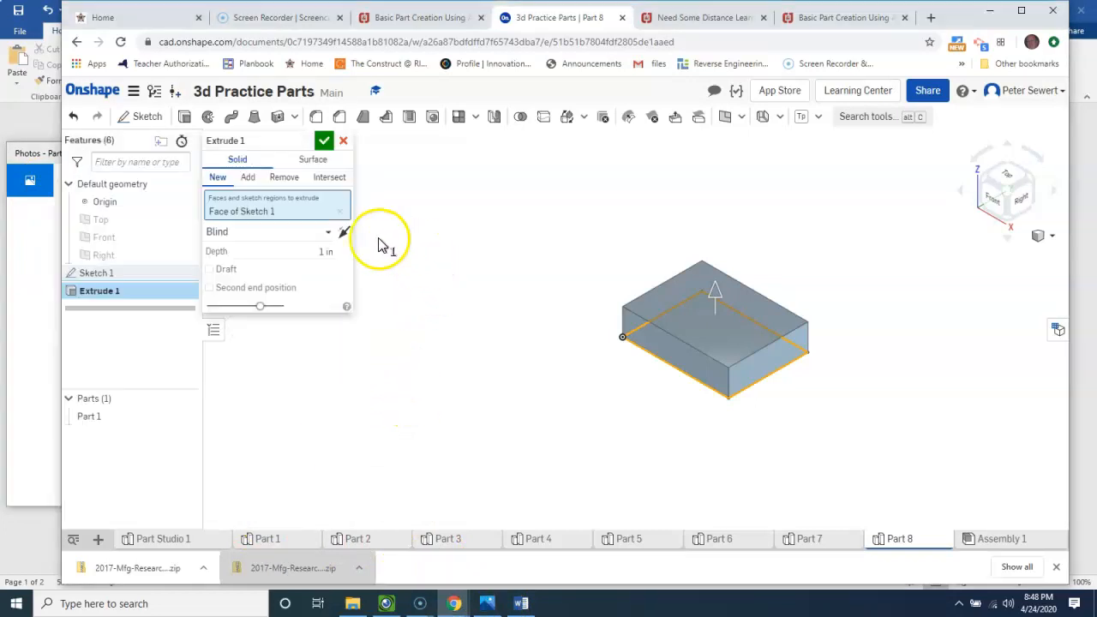
pyautogui.click(324, 141)
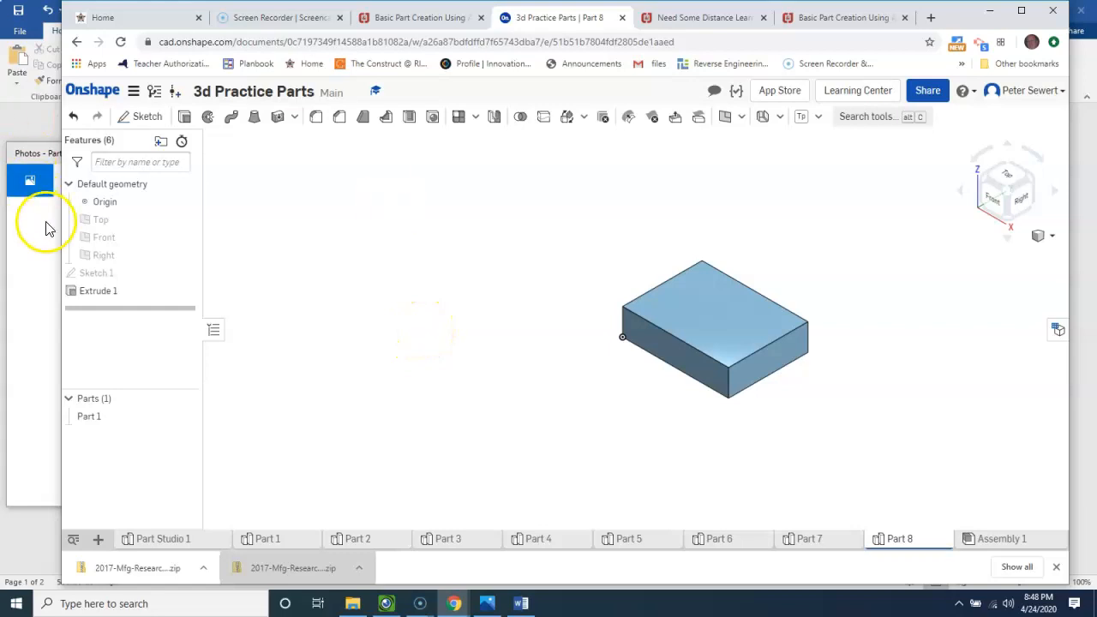
# Step: Close the Word brochure template without saving its changes
pyautogui.click(20, 122)
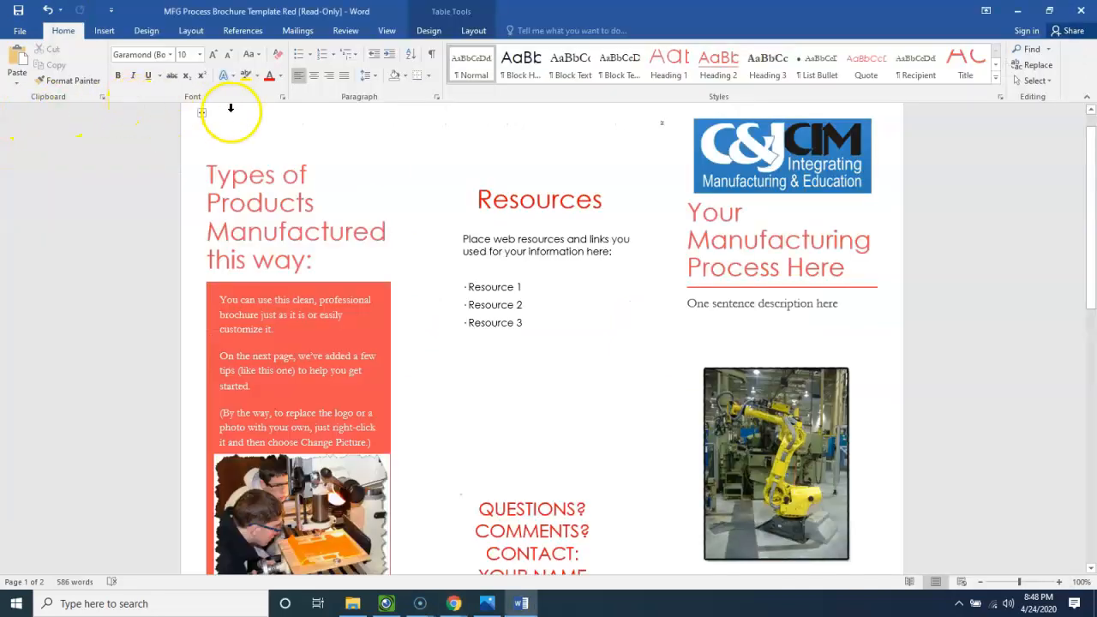
pyautogui.click(1082, 12)
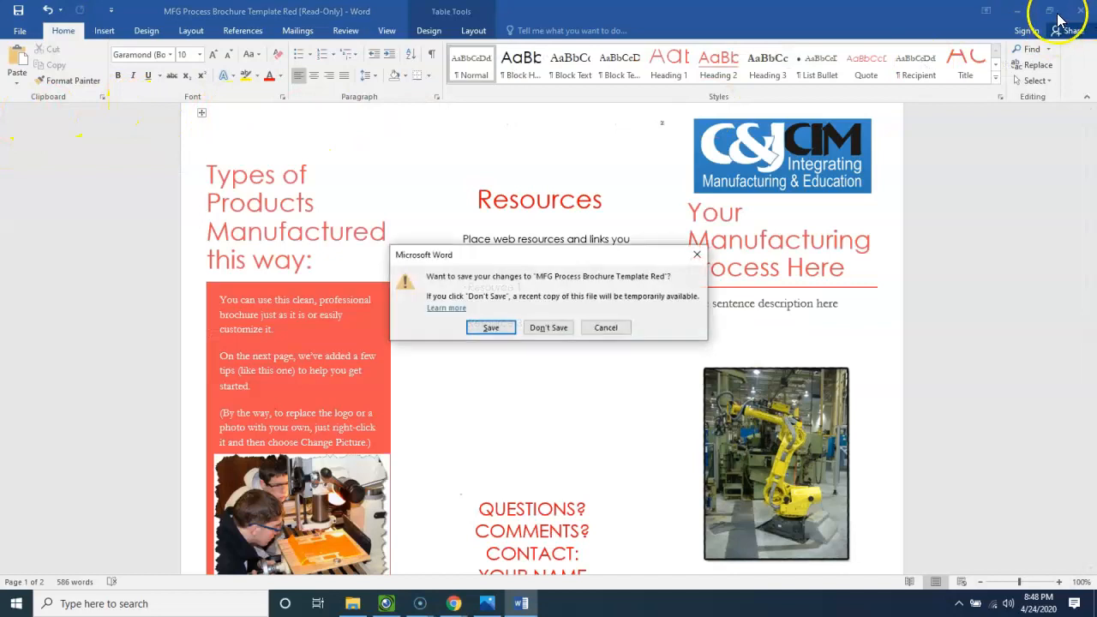
pyautogui.click(552, 336)
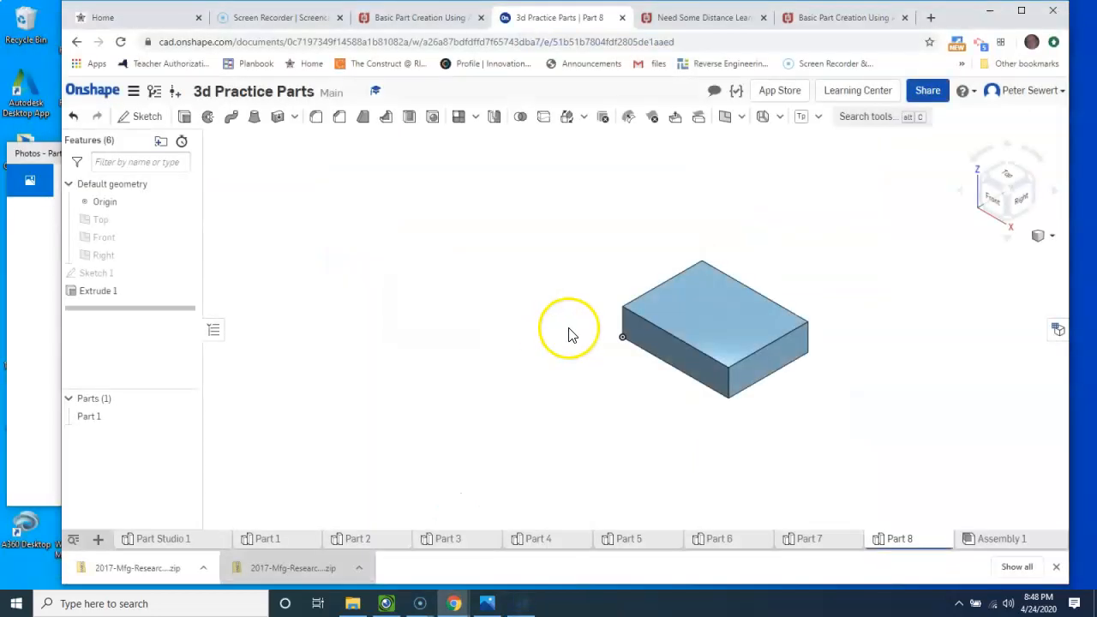
# Step: Check the reference drawing and fillet the two vertical front corner edges of the block with a 0.5 in radius
pyautogui.click(15, 228)
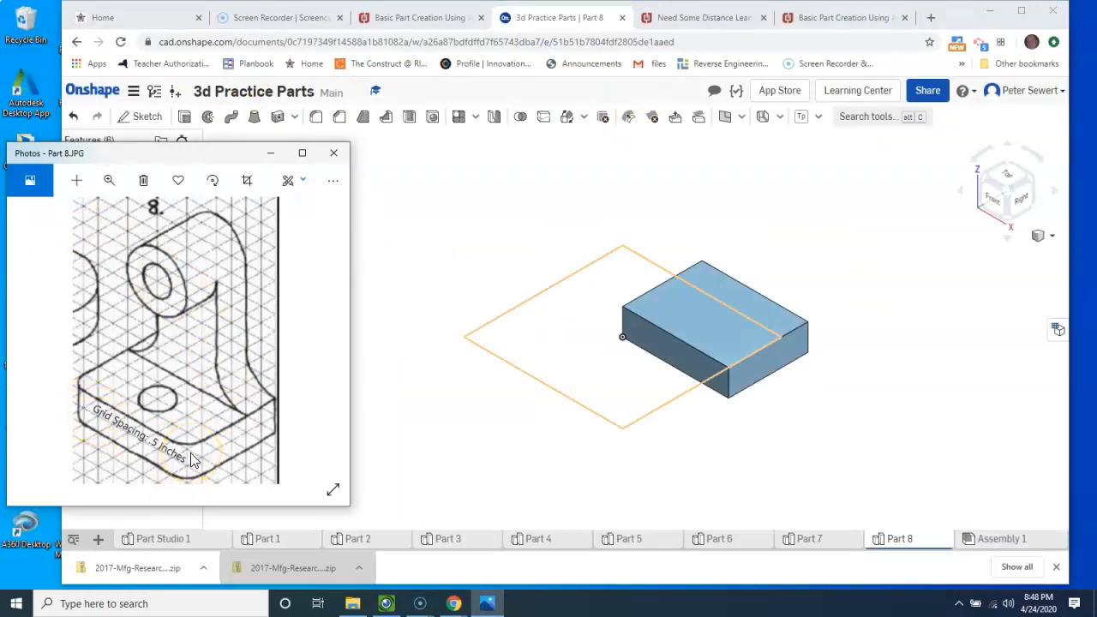
pyautogui.click(440, 194)
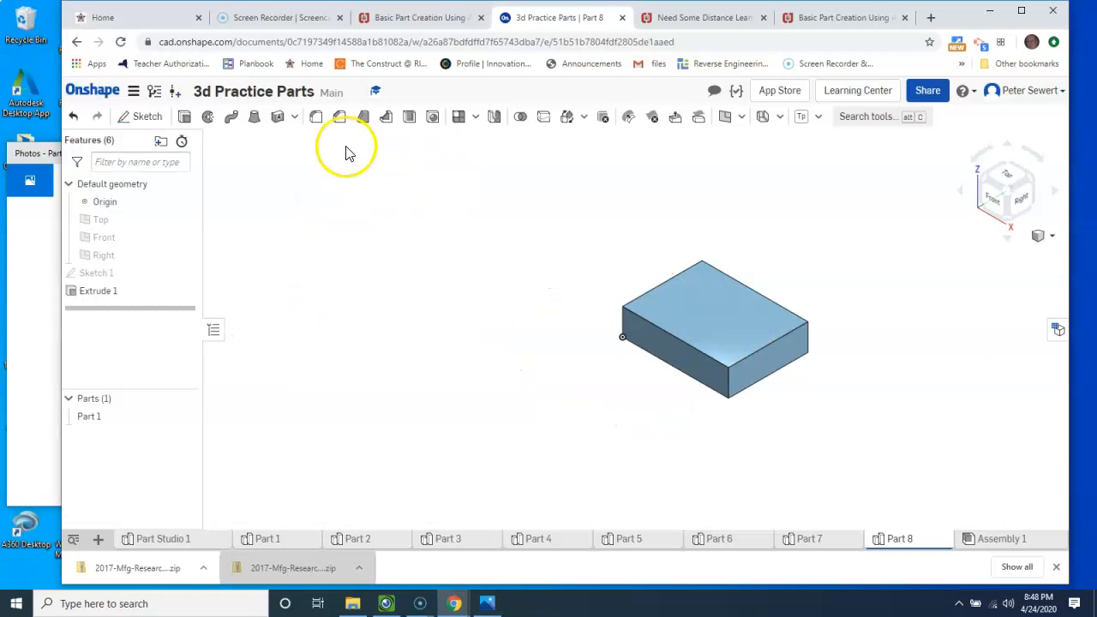
pyautogui.click(317, 118)
pyautogui.click(330, 216)
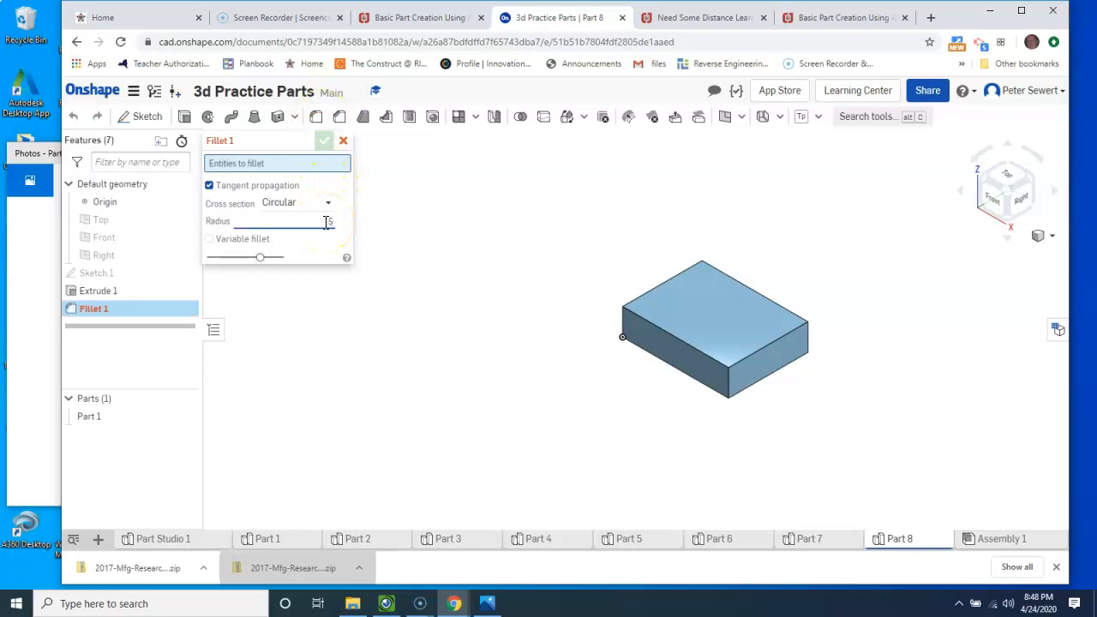
pyautogui.click(726, 387)
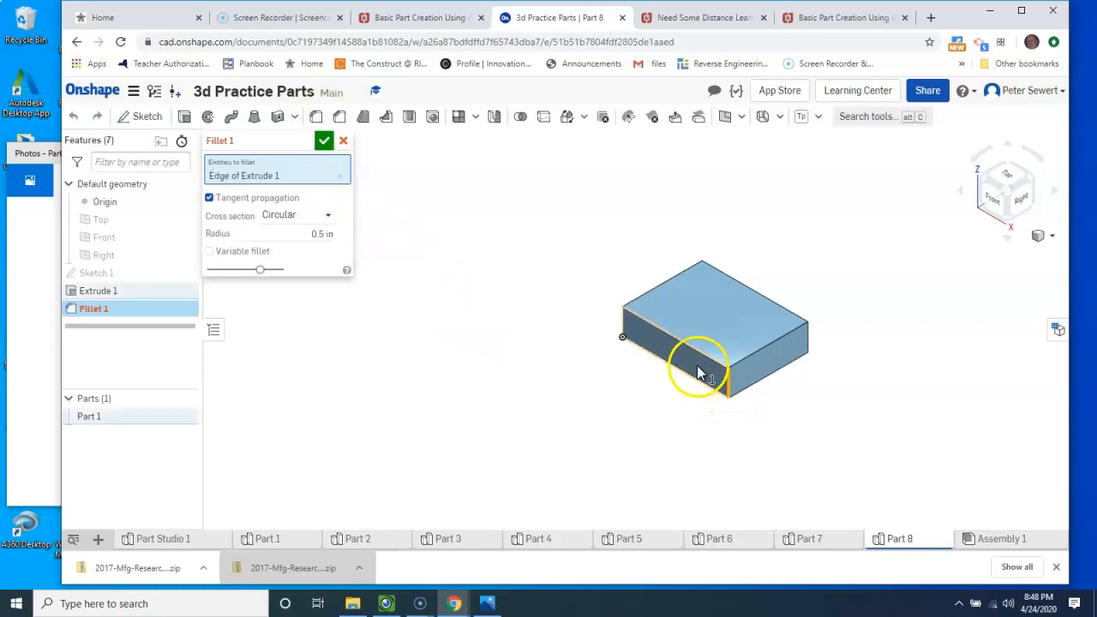
pyautogui.click(624, 329)
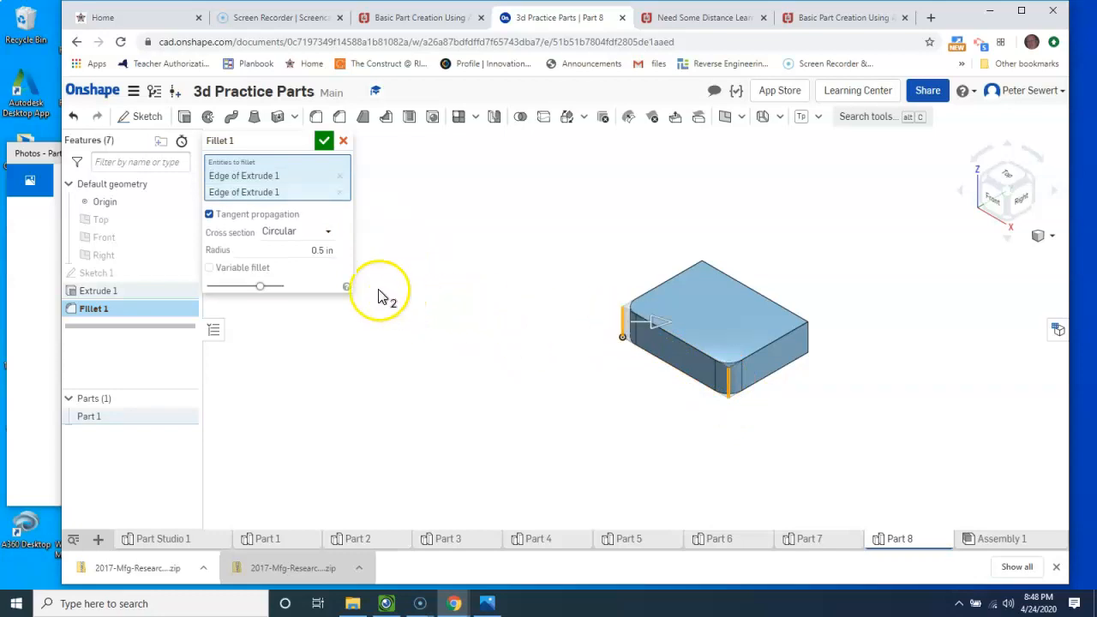
pyautogui.click(324, 141)
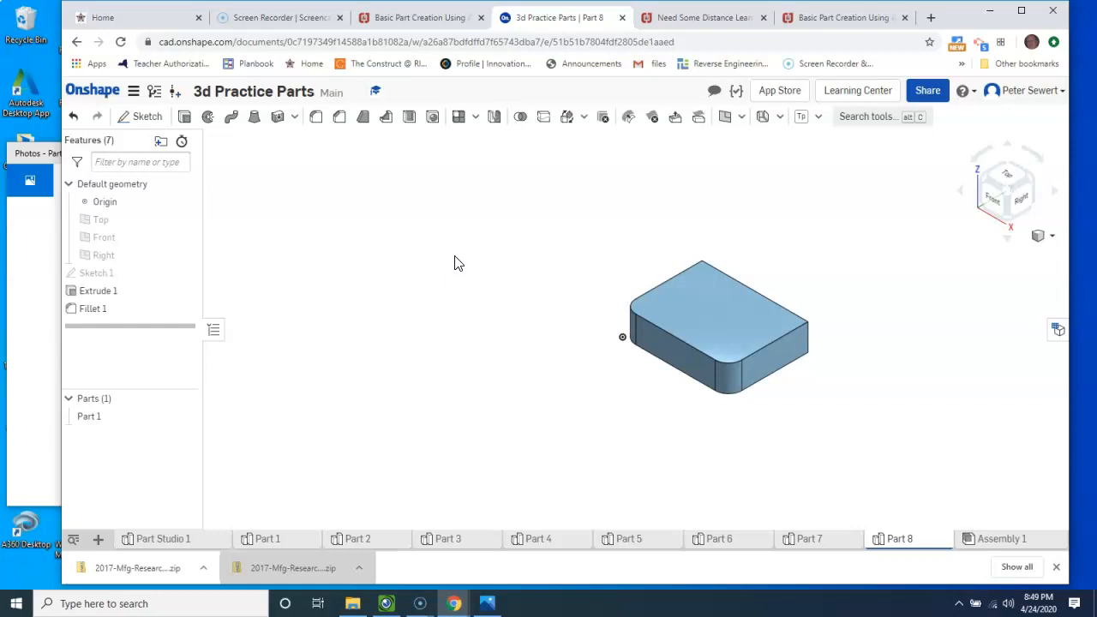
# Step: Sketch a point on the block's top face, near the middle of the front edge, checking its location on the reference drawing
pyautogui.click(147, 118)
pyautogui.click(686, 324)
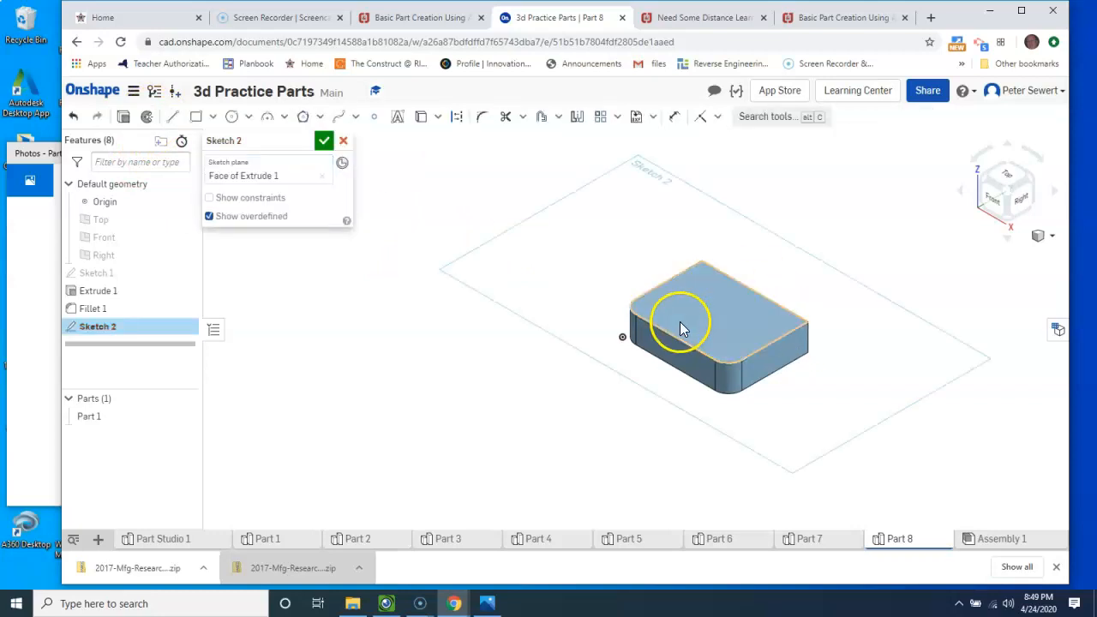
pyautogui.click(18, 161)
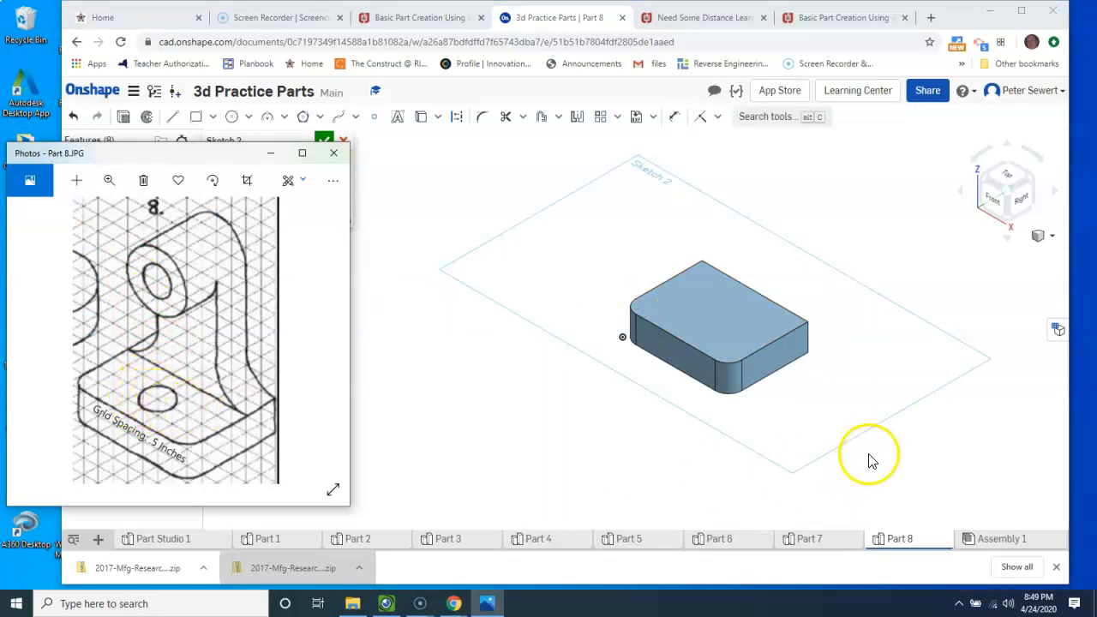
pyautogui.rightClick(446, 382)
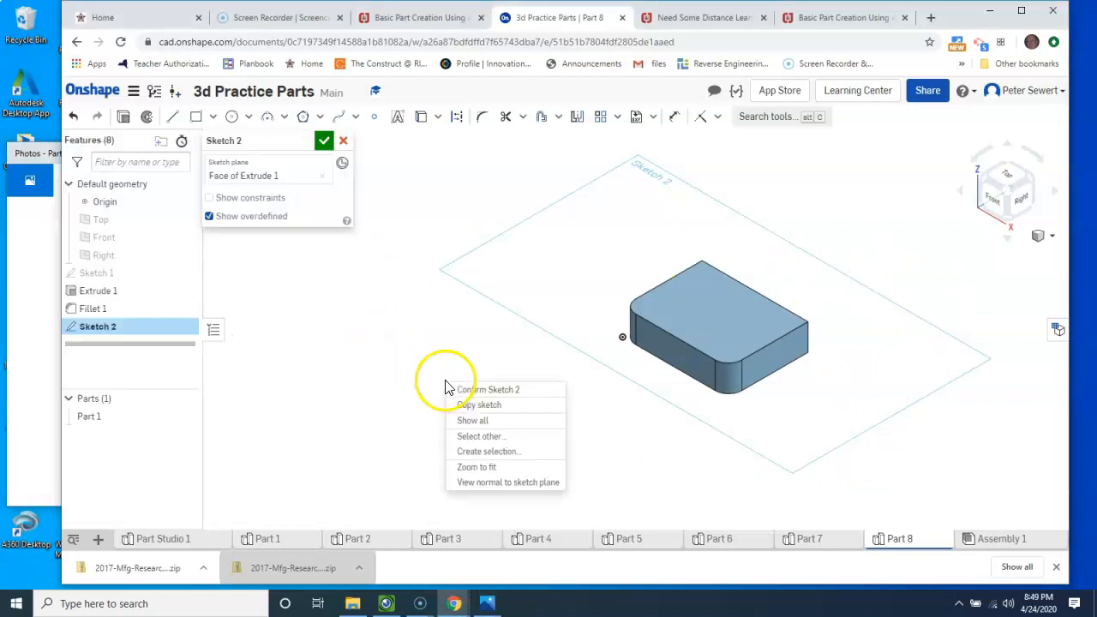
pyautogui.click(515, 482)
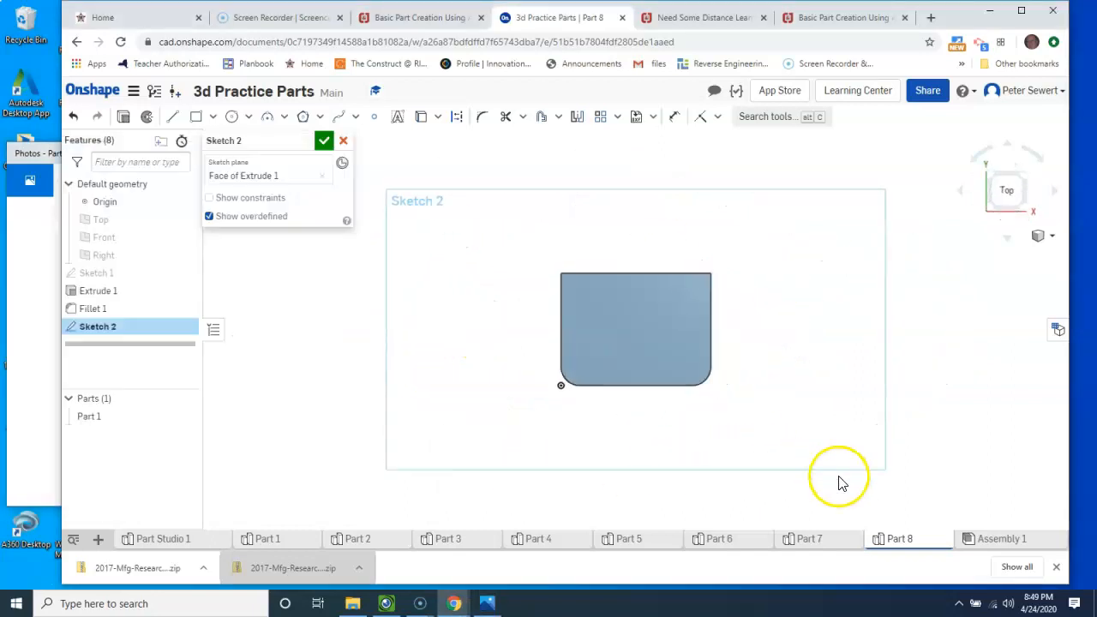
pyautogui.click(374, 117)
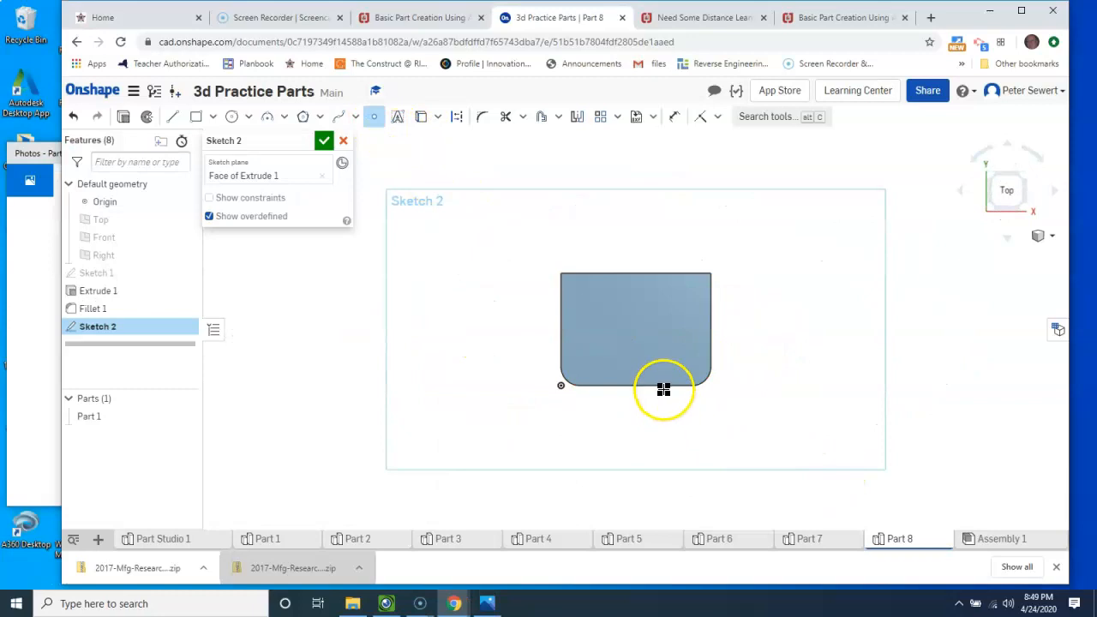
pyautogui.click(632, 365)
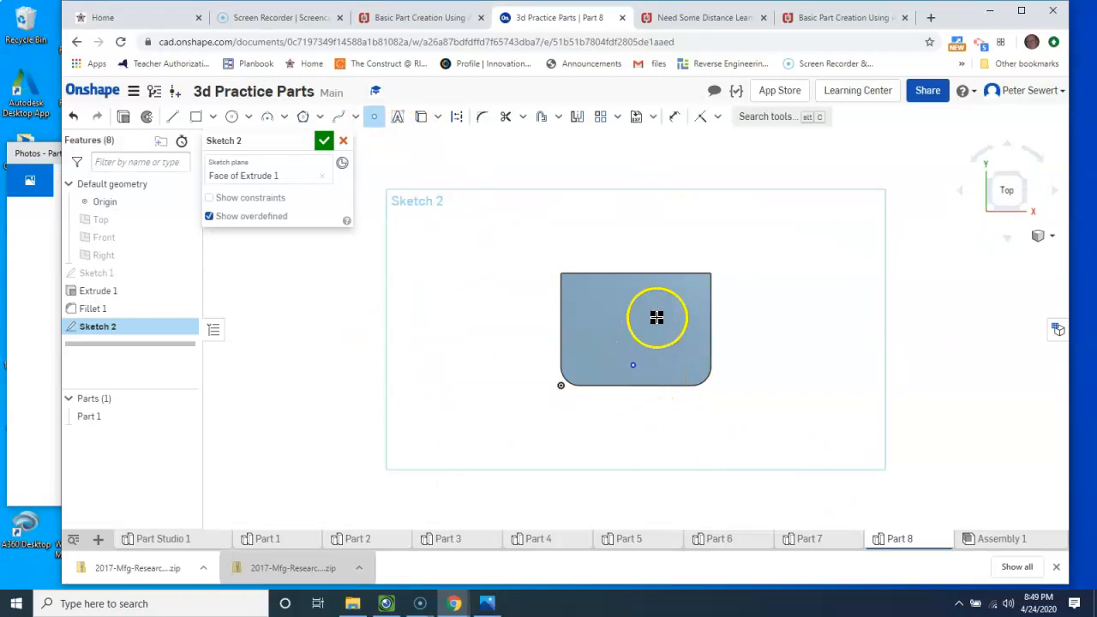
# Step: Dimension the point 2 in from the straight side edge nearest the origin
pyautogui.click(675, 118)
pyautogui.click(562, 348)
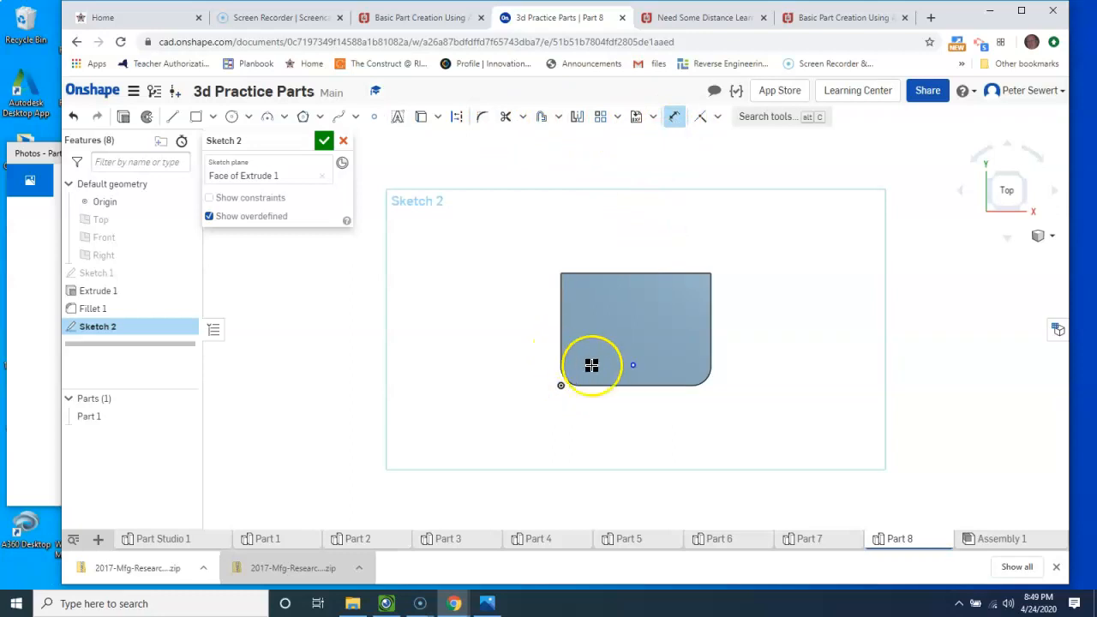
pyautogui.click(631, 366)
pyautogui.click(597, 409)
pyautogui.press('Return')
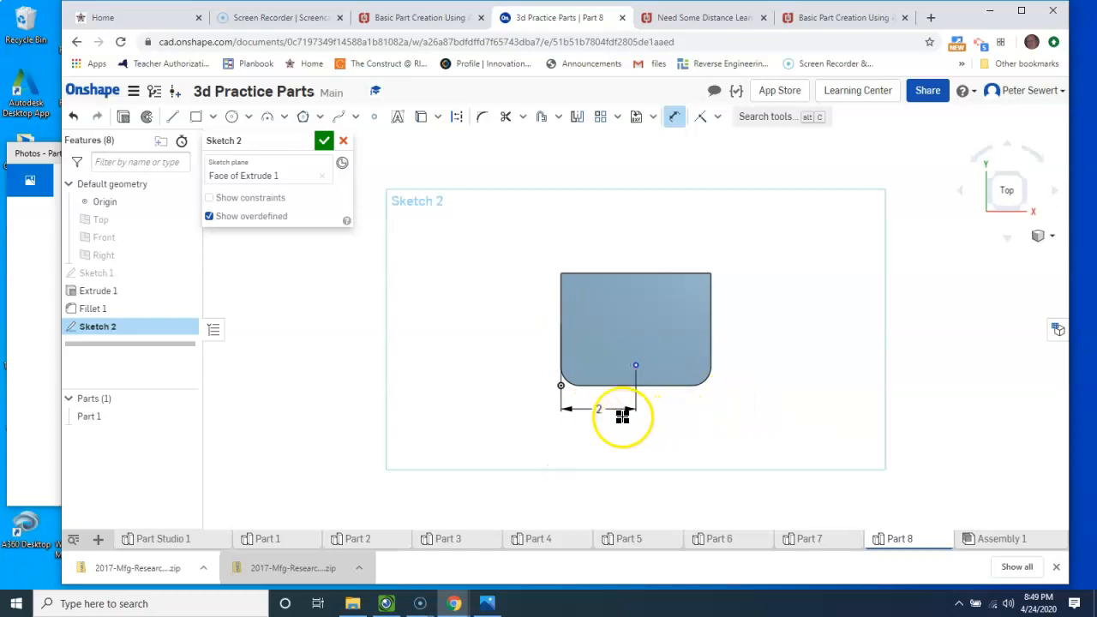
# Step: Check the hole's location in the reference drawing and dimension the point 1 in from the block's front edge
pyautogui.click(635, 364)
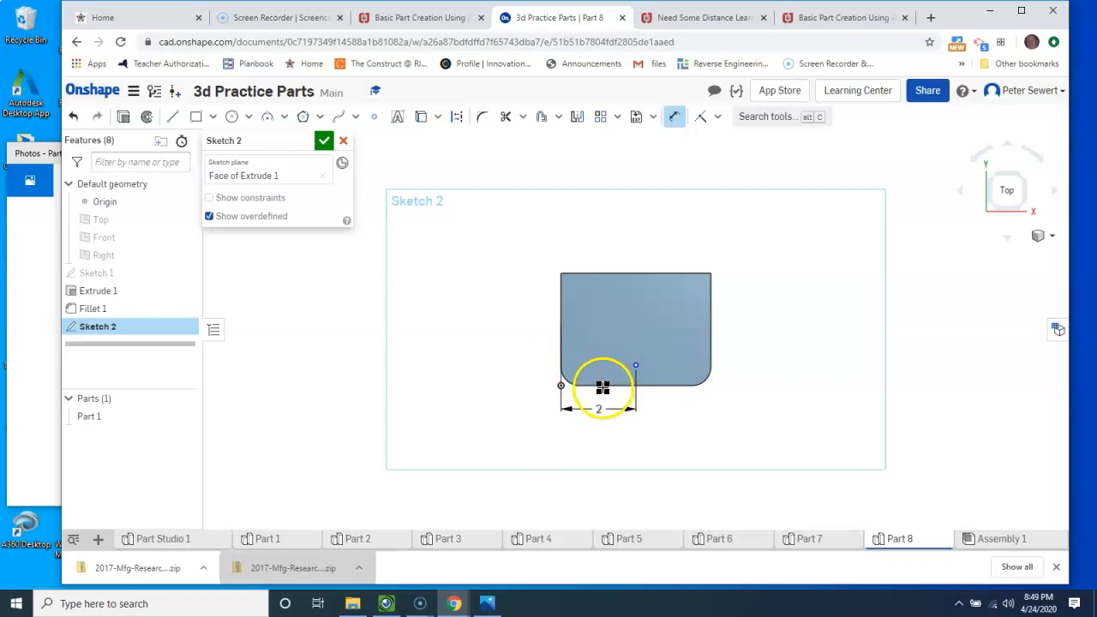
pyautogui.click(603, 388)
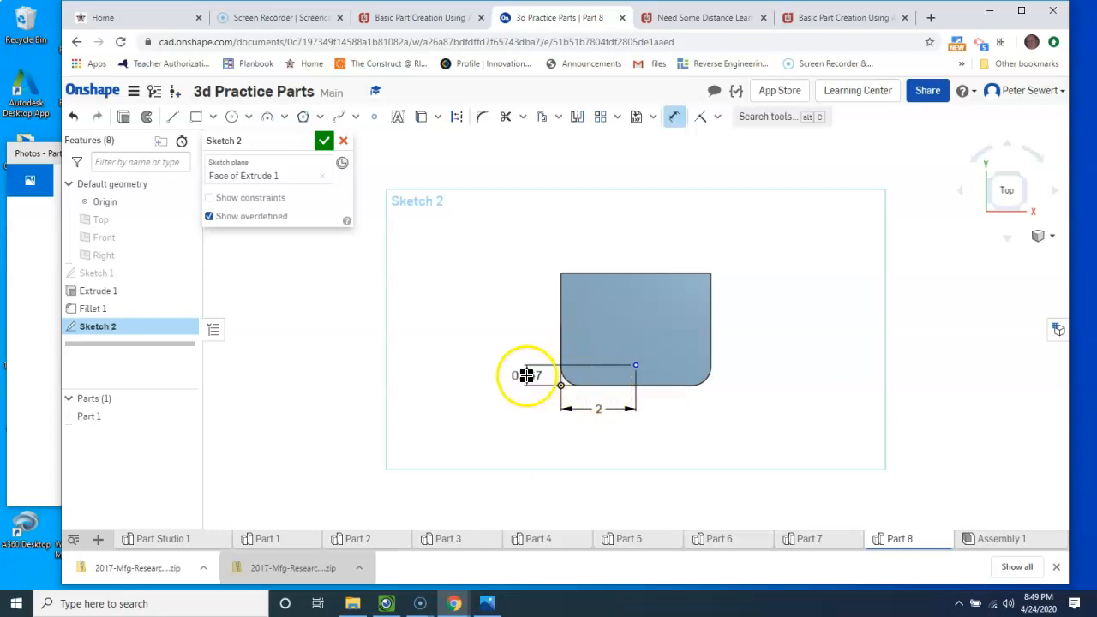
pyautogui.click(526, 376)
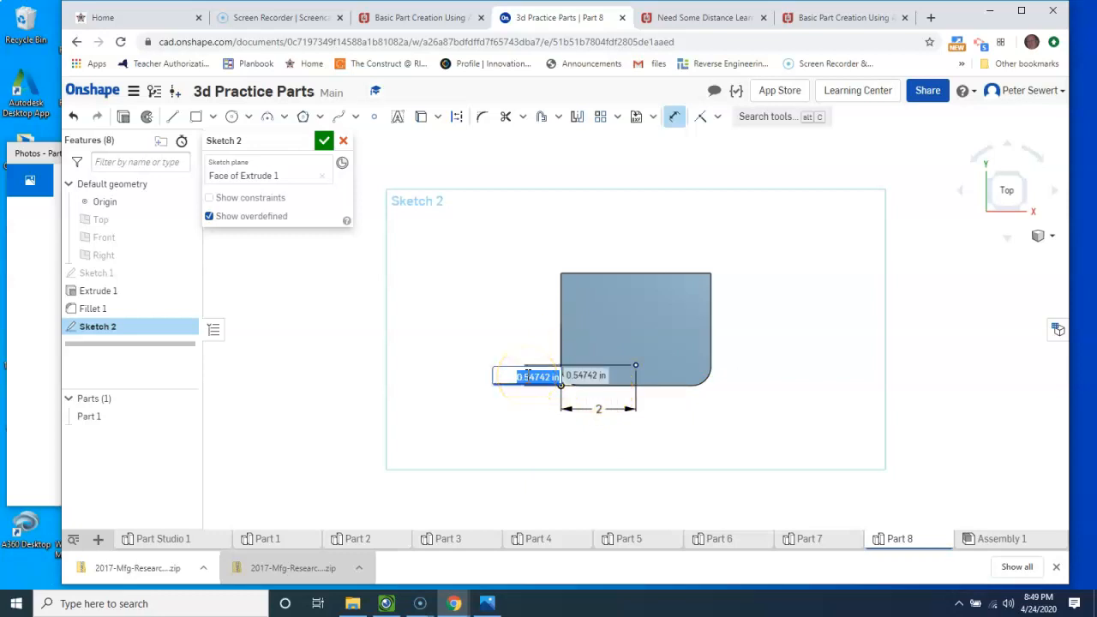
pyautogui.click(30, 153)
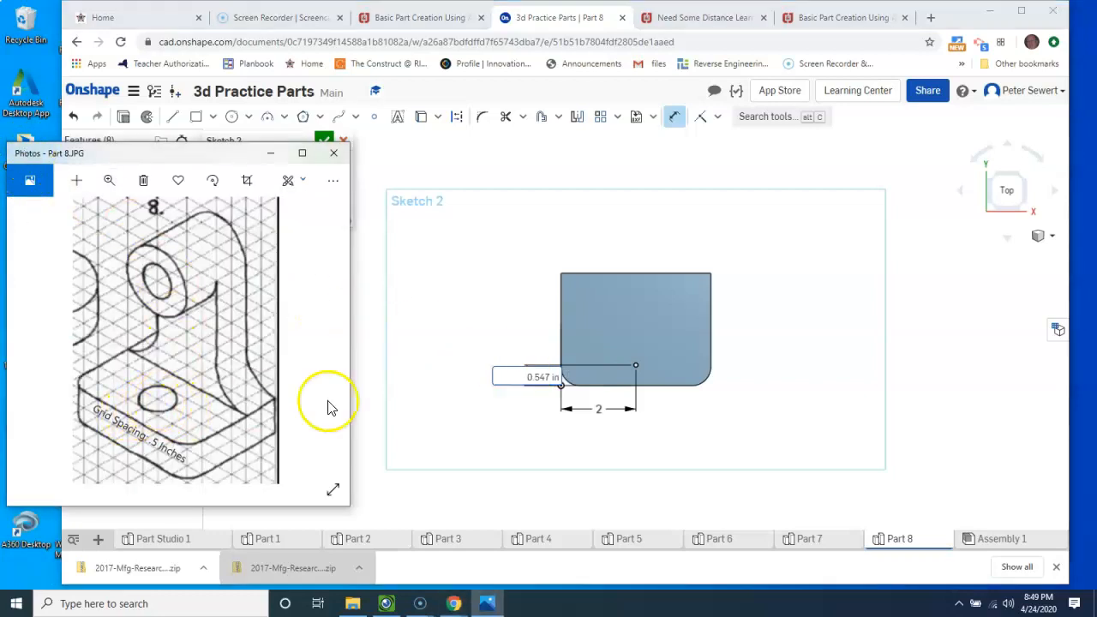
pyautogui.click(518, 378)
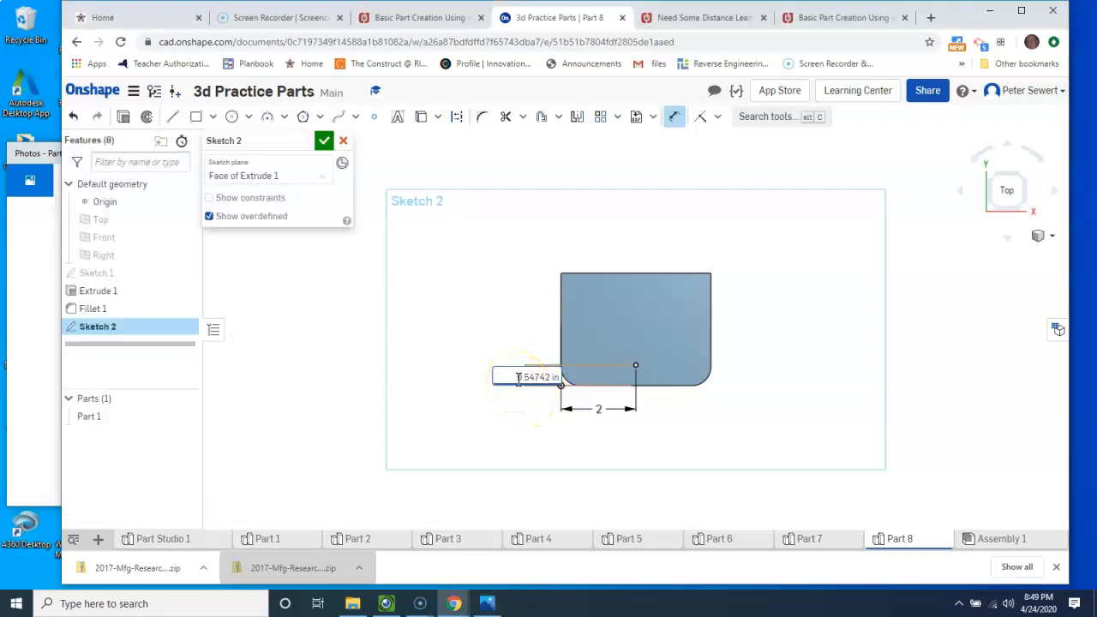
pyautogui.doubleClick(533, 378)
pyautogui.press('Return')
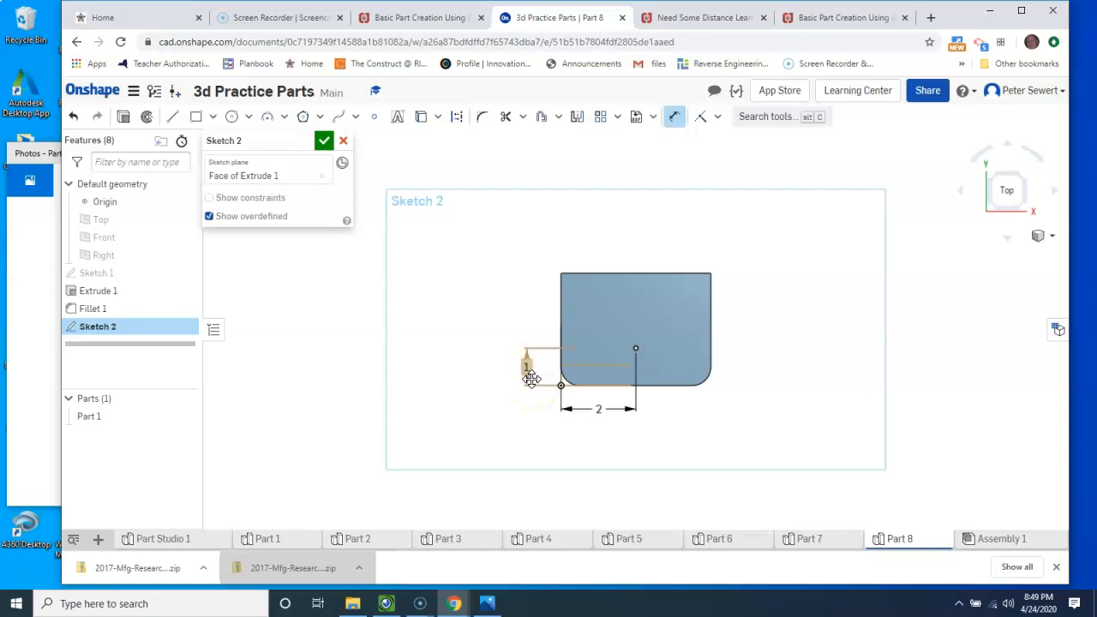
# Step: Return the block to the isometric view and restore the cancelled sketch with the hole's center point
pyautogui.click(343, 140)
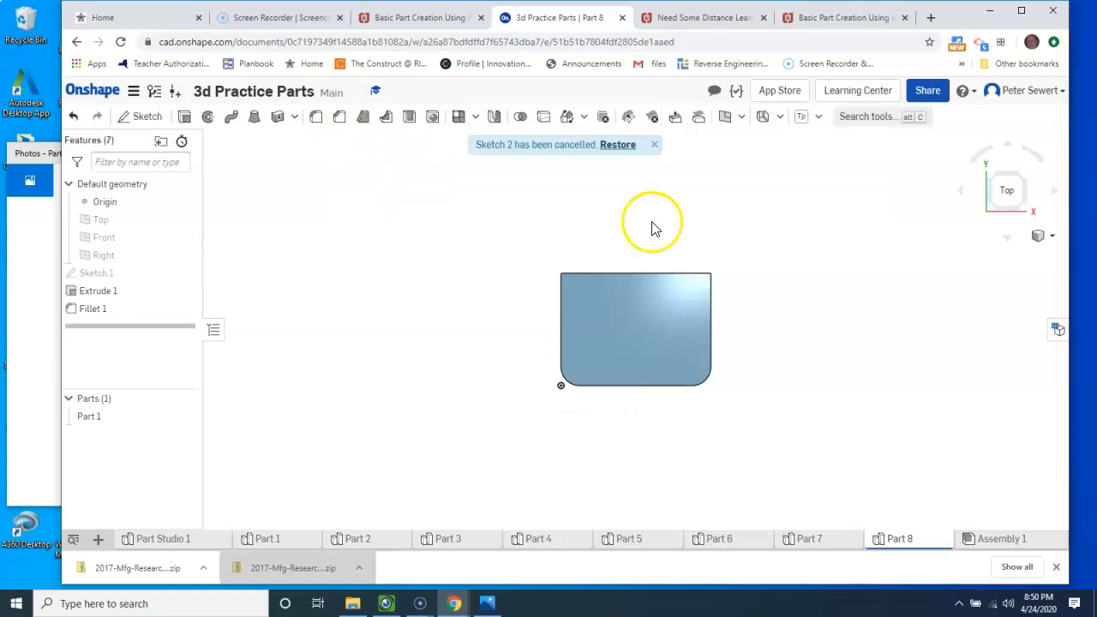
pyautogui.rightClick(918, 326)
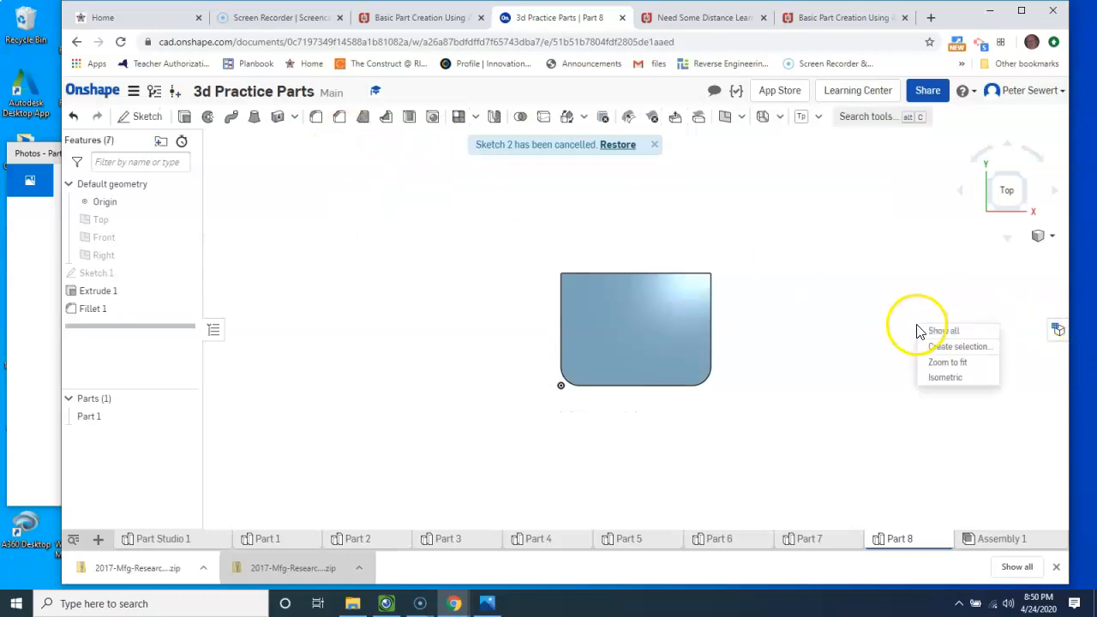
pyautogui.click(943, 379)
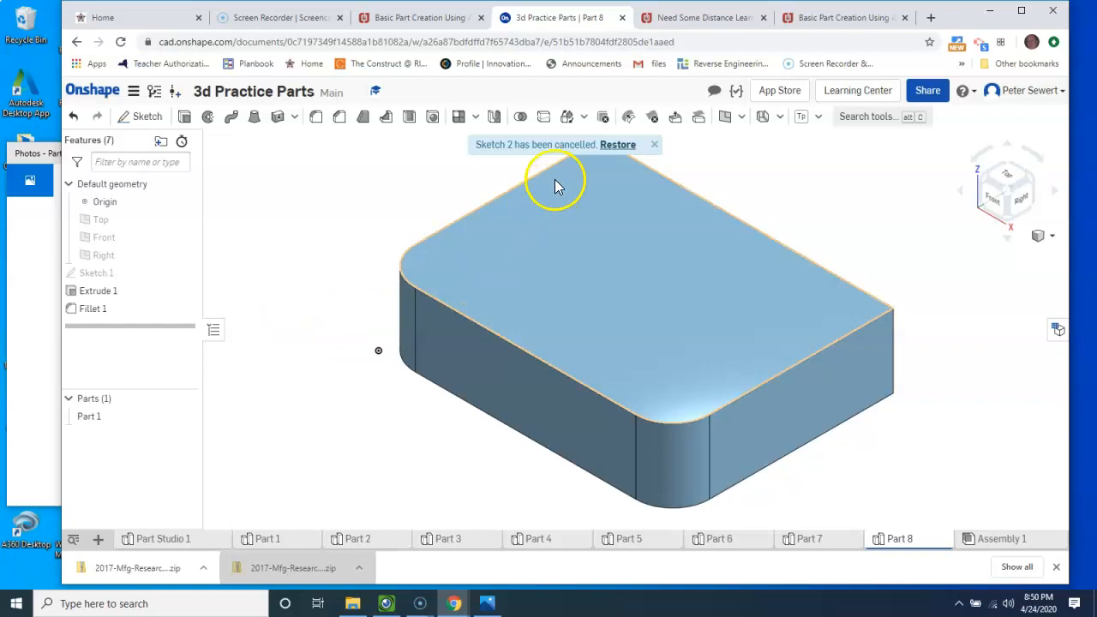
pyautogui.click(618, 145)
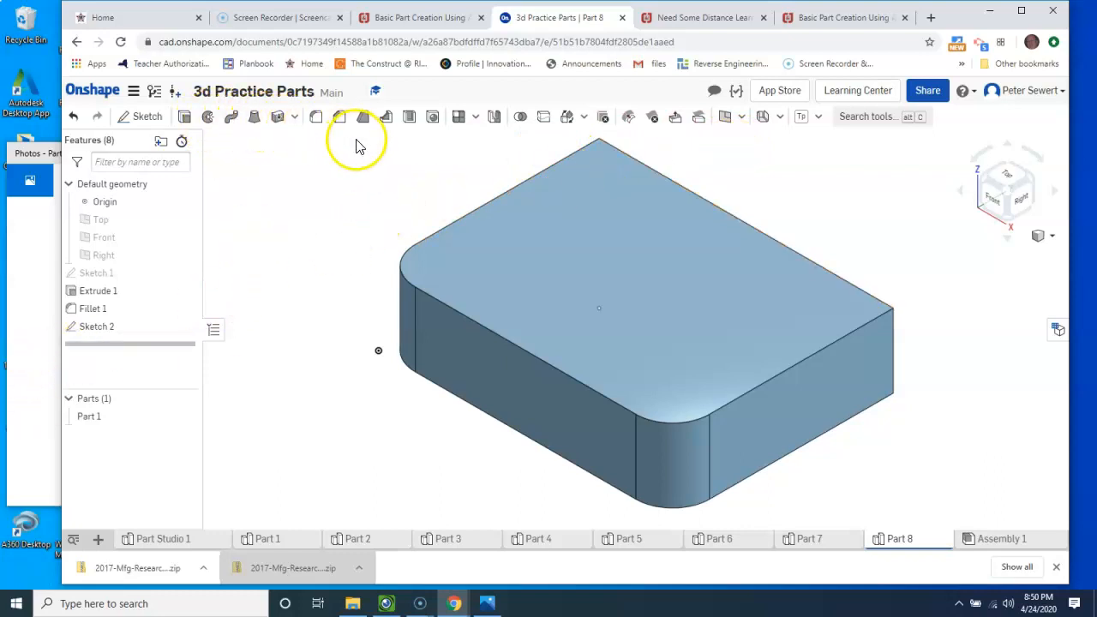
# Step: Create a simple, custom through hole of 1 in diameter at the sketched point on the block's top face
pyautogui.click(430, 118)
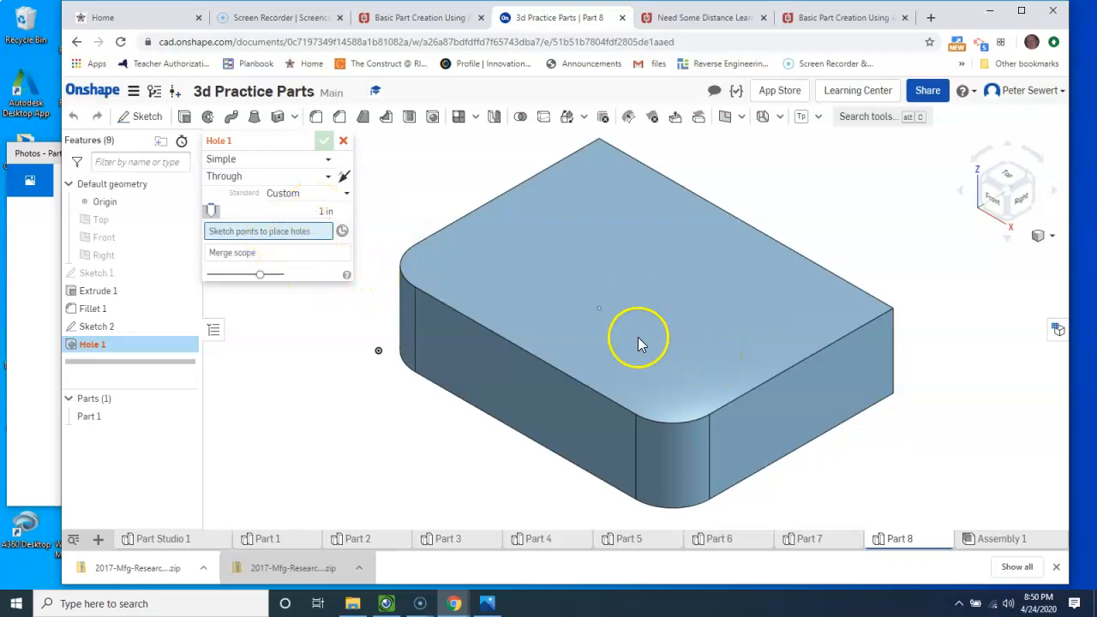
pyautogui.click(598, 310)
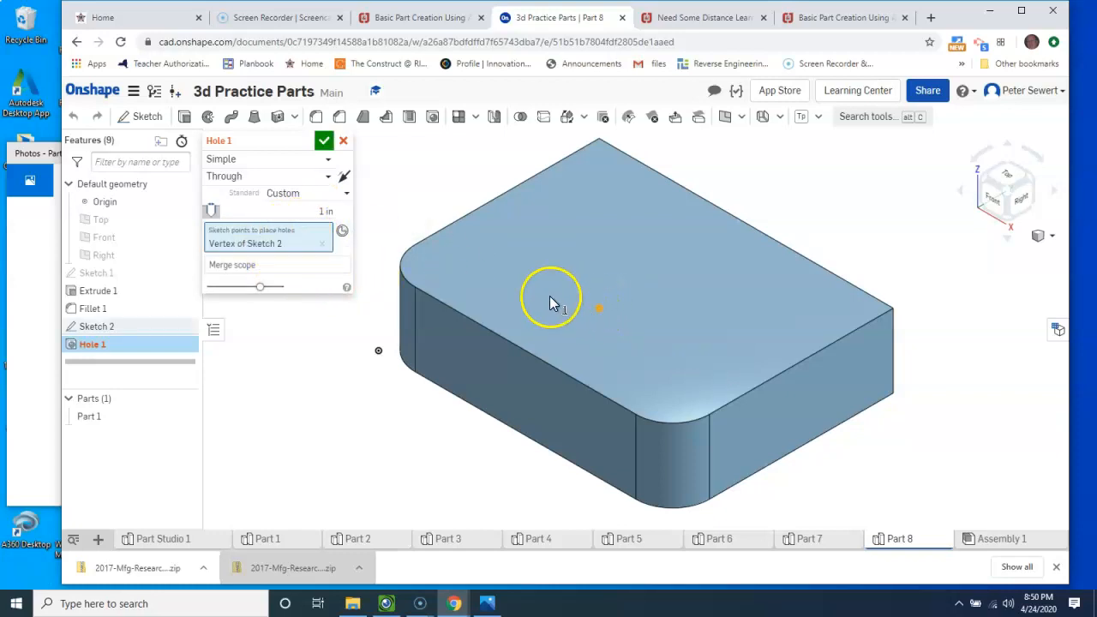
pyautogui.click(324, 140)
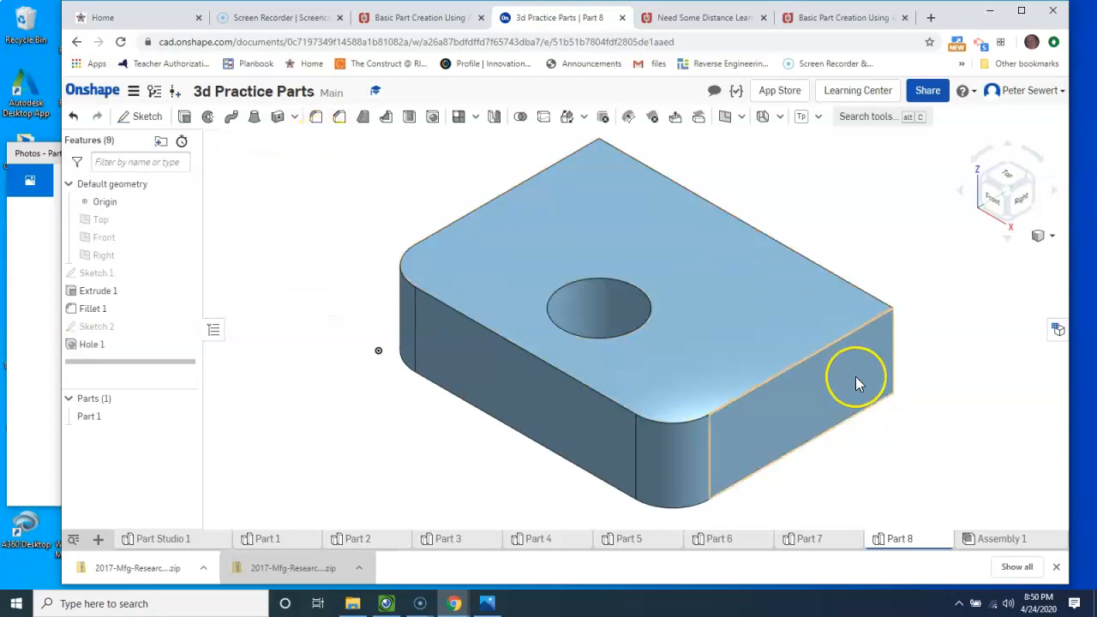
# Step: Check the upright in the reference drawing and start a sketch on the block's back face, viewed normal to the sketch plane
pyautogui.click(38, 158)
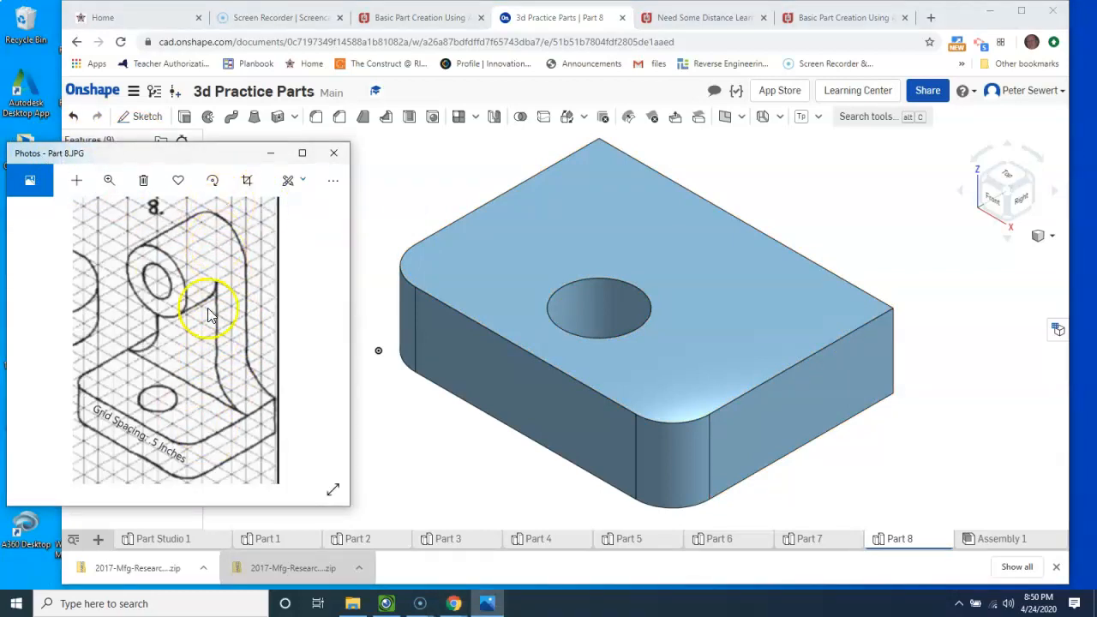
pyautogui.click(1038, 184)
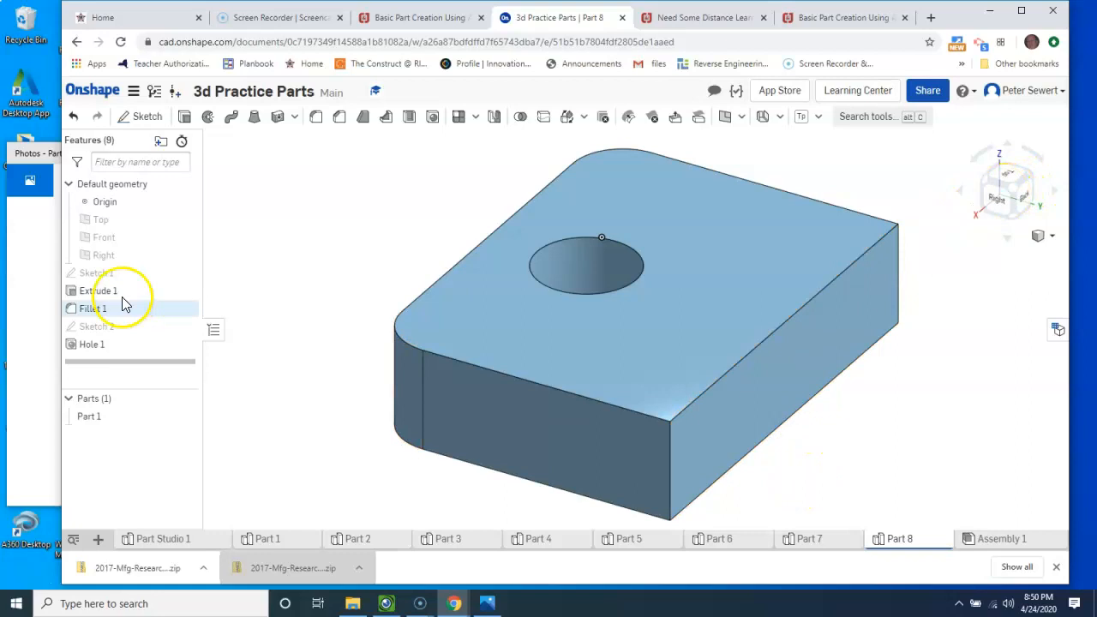
pyautogui.click(136, 127)
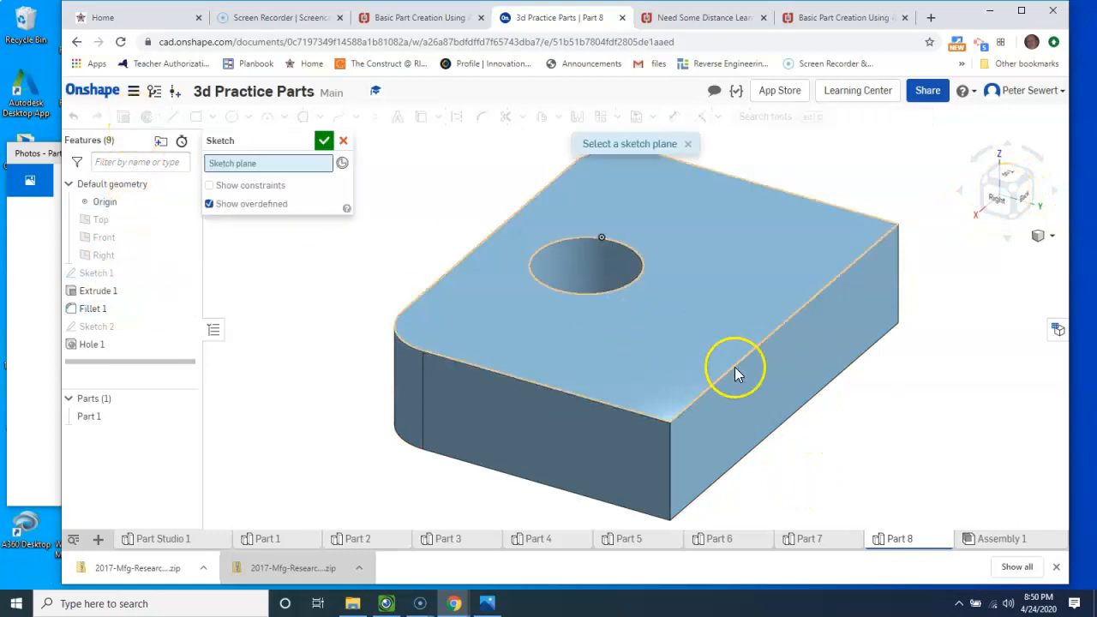
pyautogui.click(771, 401)
pyautogui.rightClick(950, 416)
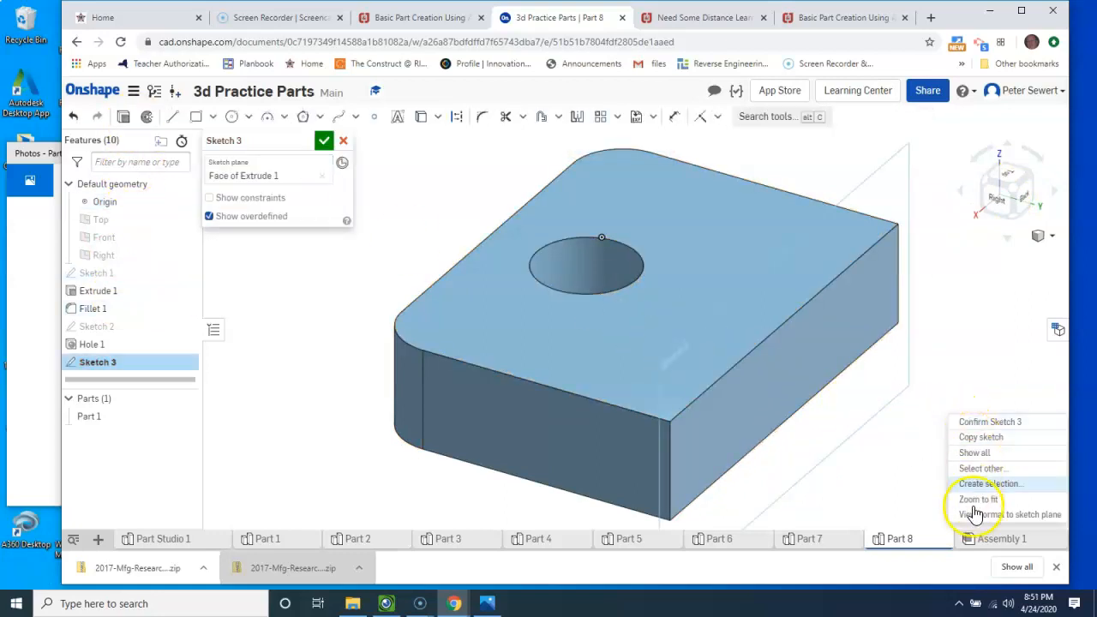
pyautogui.click(982, 515)
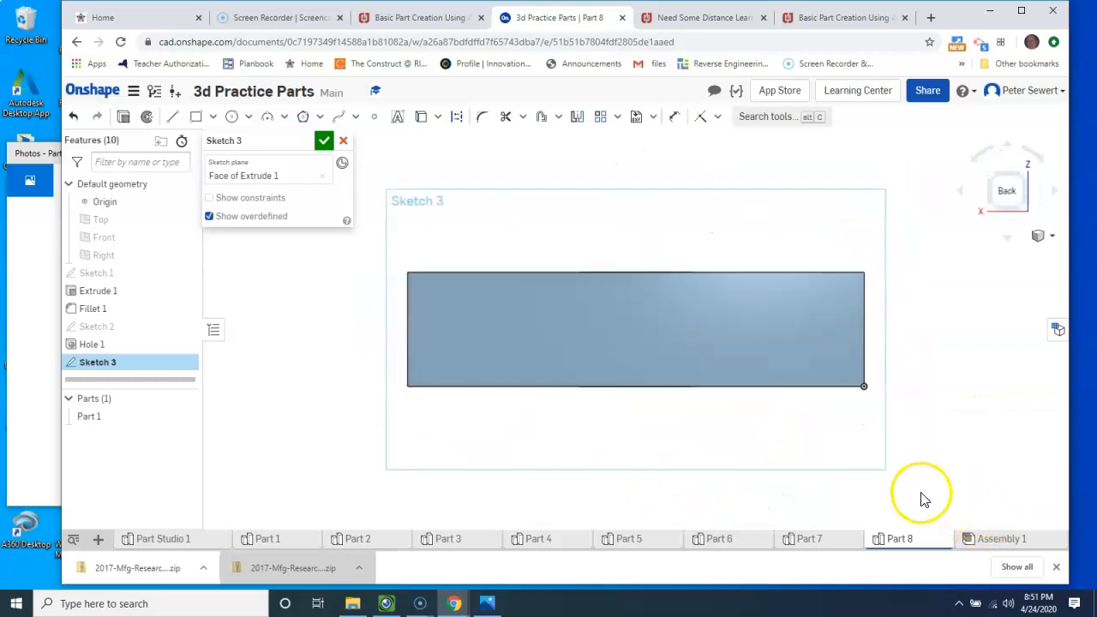
# Step: Sketch a corner rectangle about 1.7 in wide and 3.6 in tall, standing on the top edge of the block's back face
pyautogui.scroll(-3, 779, 393)
pyautogui.moveTo(767, 295)
pyautogui.mouseDown(button='middle')
pyautogui.moveTo(735, 388)
pyautogui.moveTo(684, 370)
pyautogui.mouseUp(button='middle')
pyautogui.scroll(-2, 727, 379)
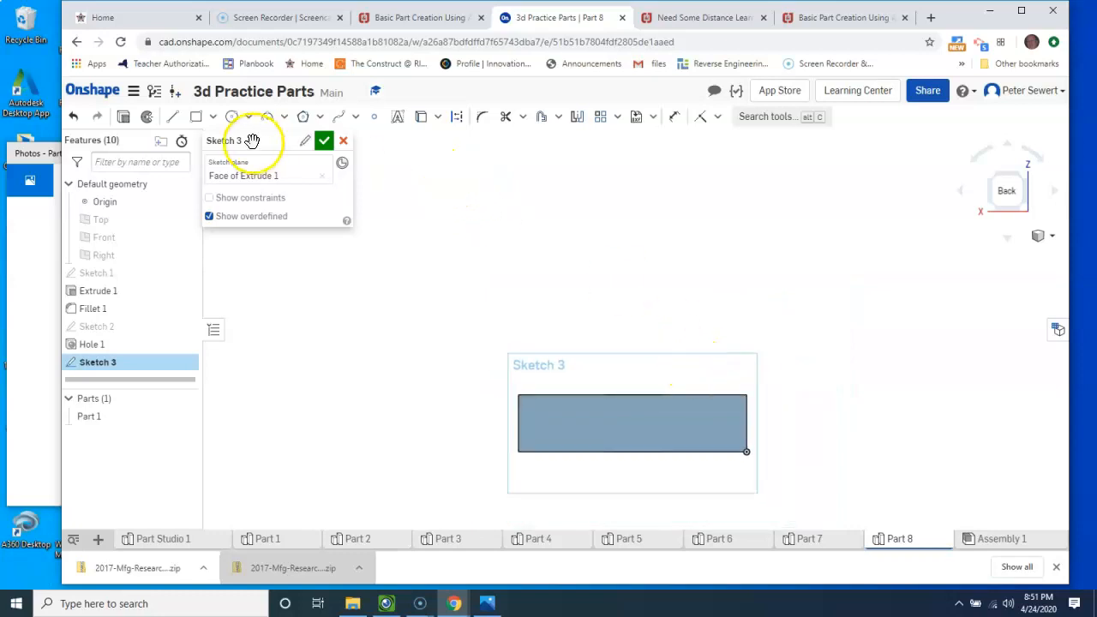
pyautogui.click(196, 116)
pyautogui.click(597, 394)
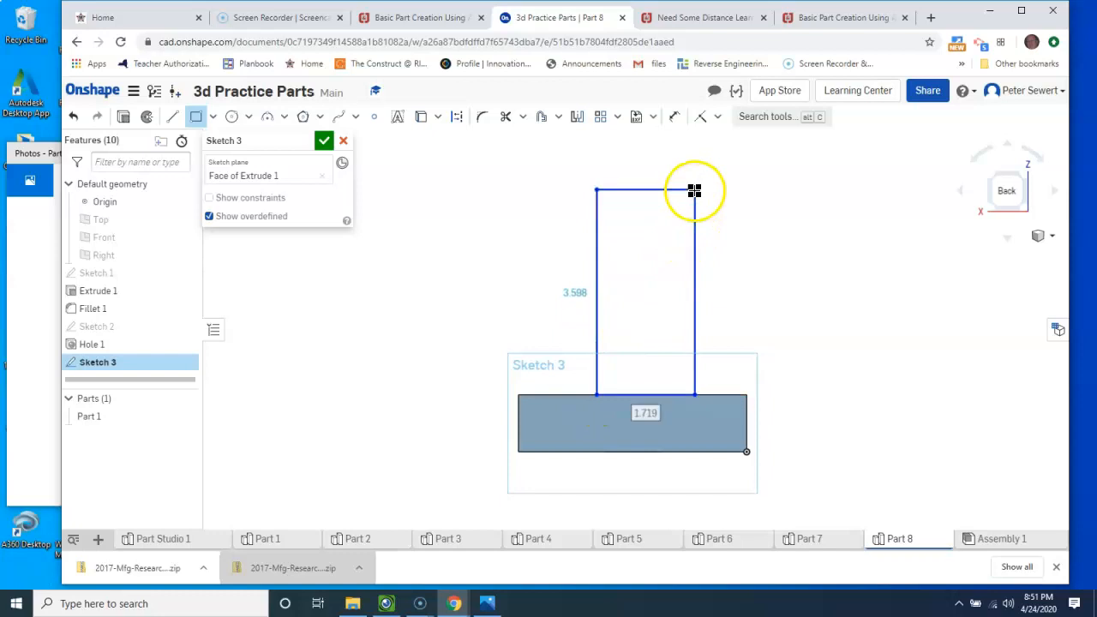
pyautogui.click(696, 189)
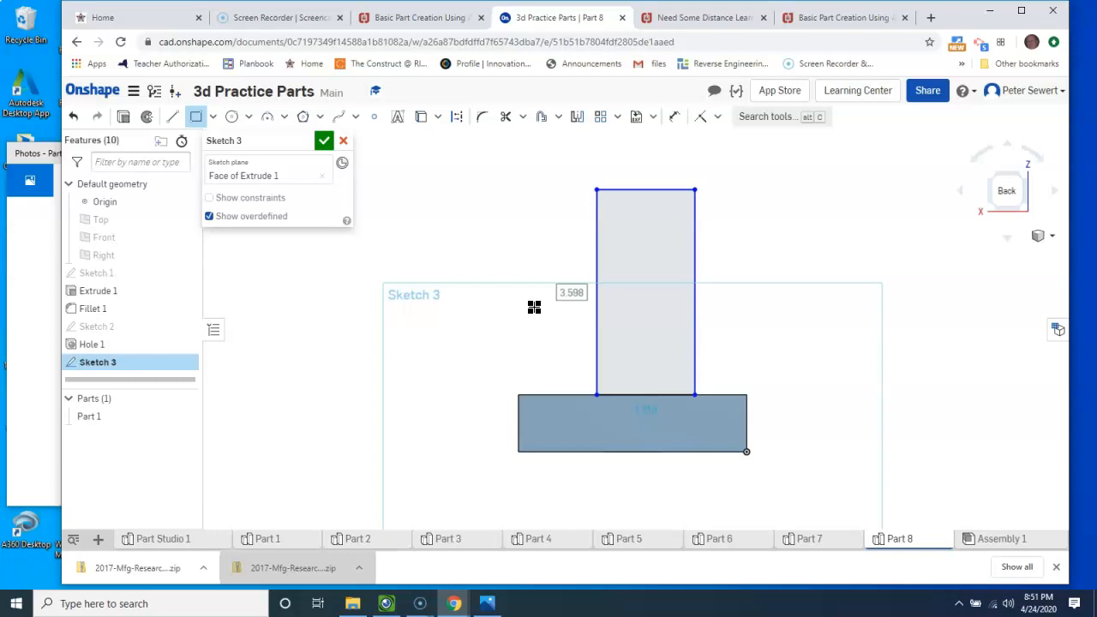
# Step: Set the upright rectangle's height to 3.5 in and its width to 2 in
pyautogui.click(559, 295)
pyautogui.doubleClick(561, 294)
pyautogui.write('3')
pyautogui.press('Return')
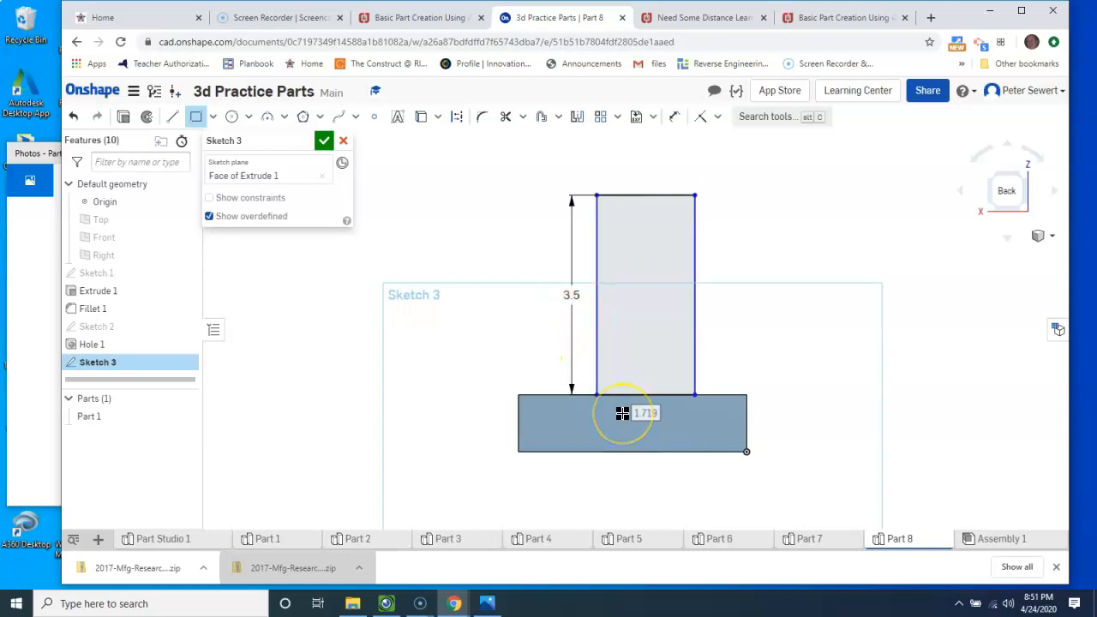
pyautogui.press('Return')
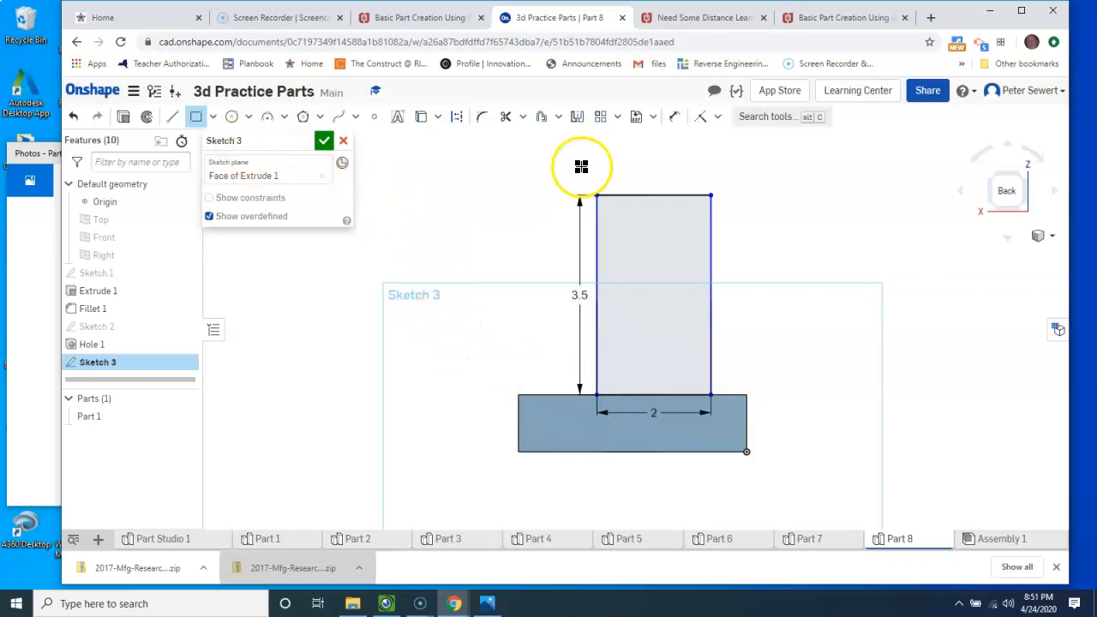
# Step: Dimension the rectangle's side 1 in from the base's side edge farthest from the origin
pyautogui.click(674, 117)
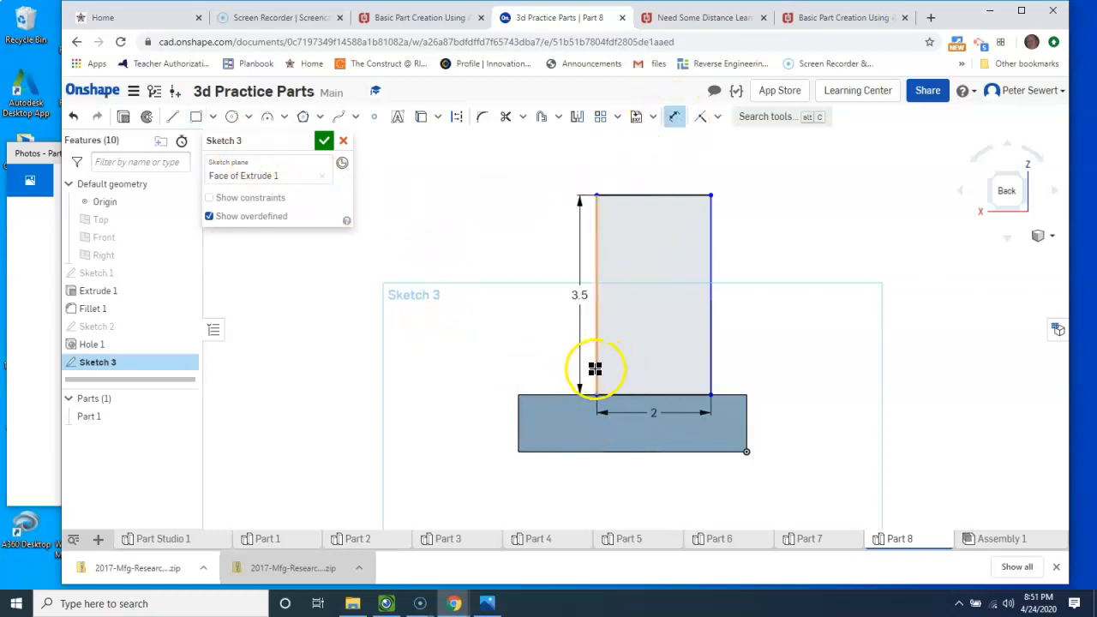
pyautogui.click(595, 368)
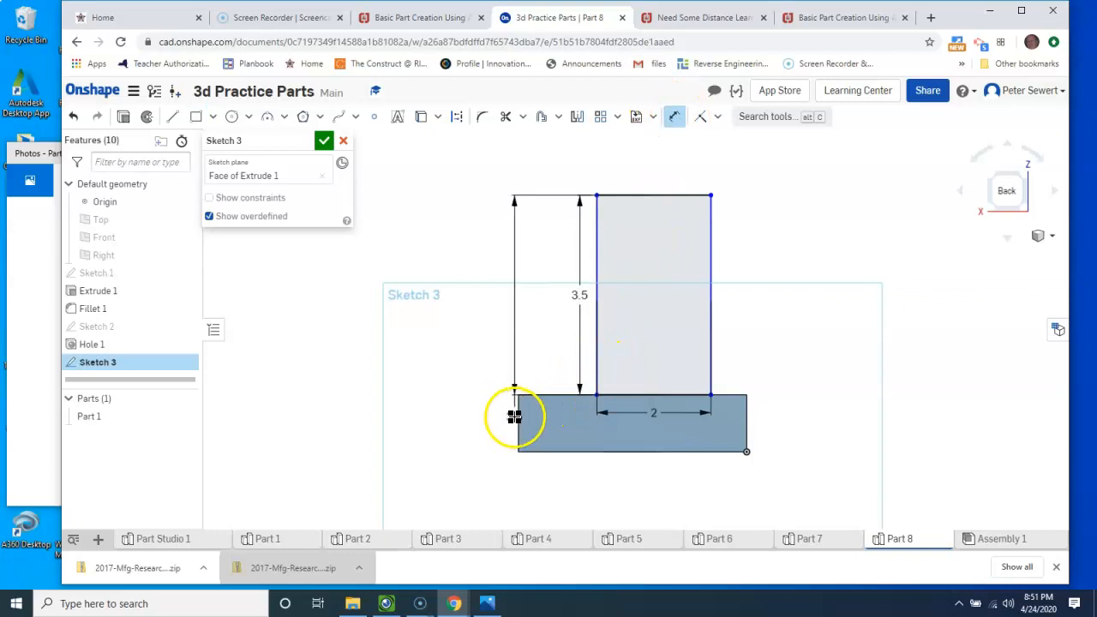
pyautogui.click(518, 416)
pyautogui.click(540, 350)
pyautogui.write('1')
pyautogui.press('Return')
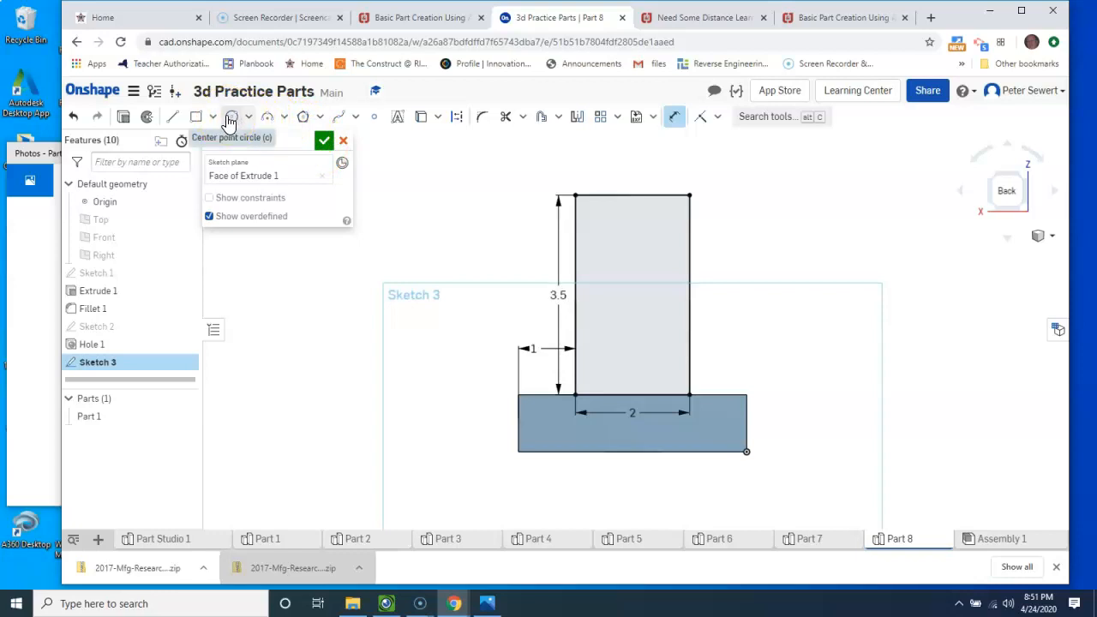
# Step: Sketch a 2 in diameter circle centred on the midpoint of the upright rectangle's top edge, reaching its corners, and finish the sketch
pyautogui.click(230, 119)
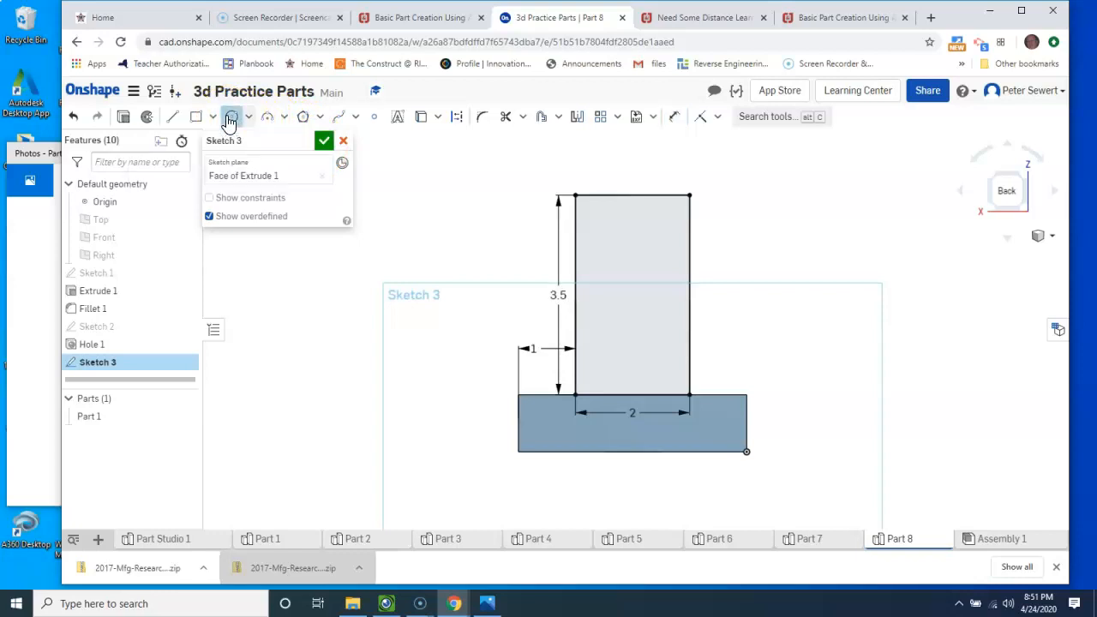
pyautogui.click(632, 196)
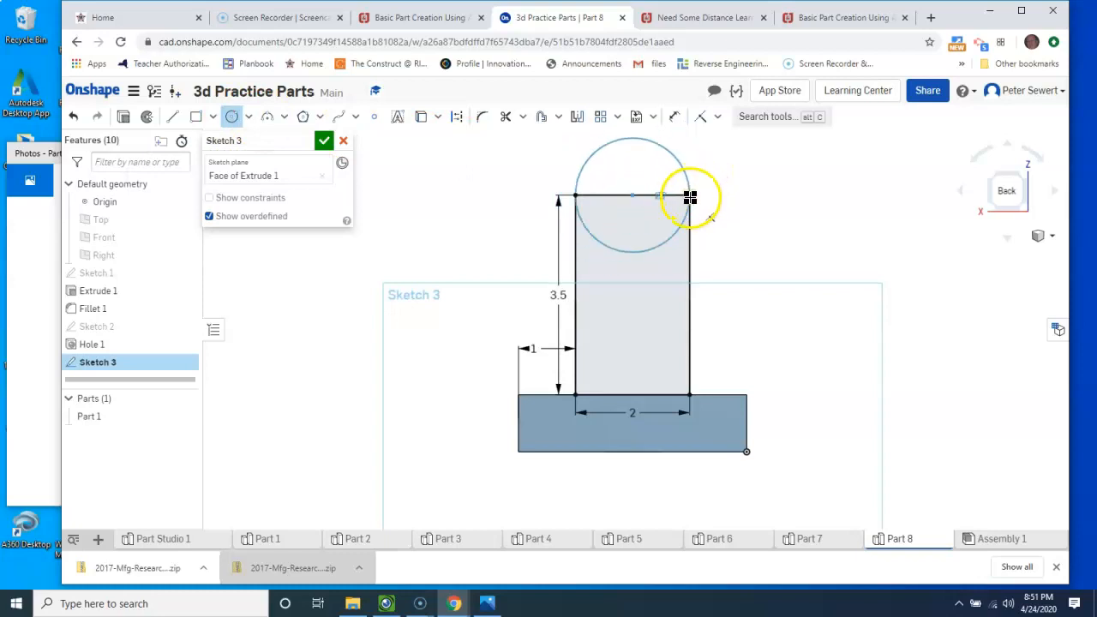
pyautogui.click(690, 197)
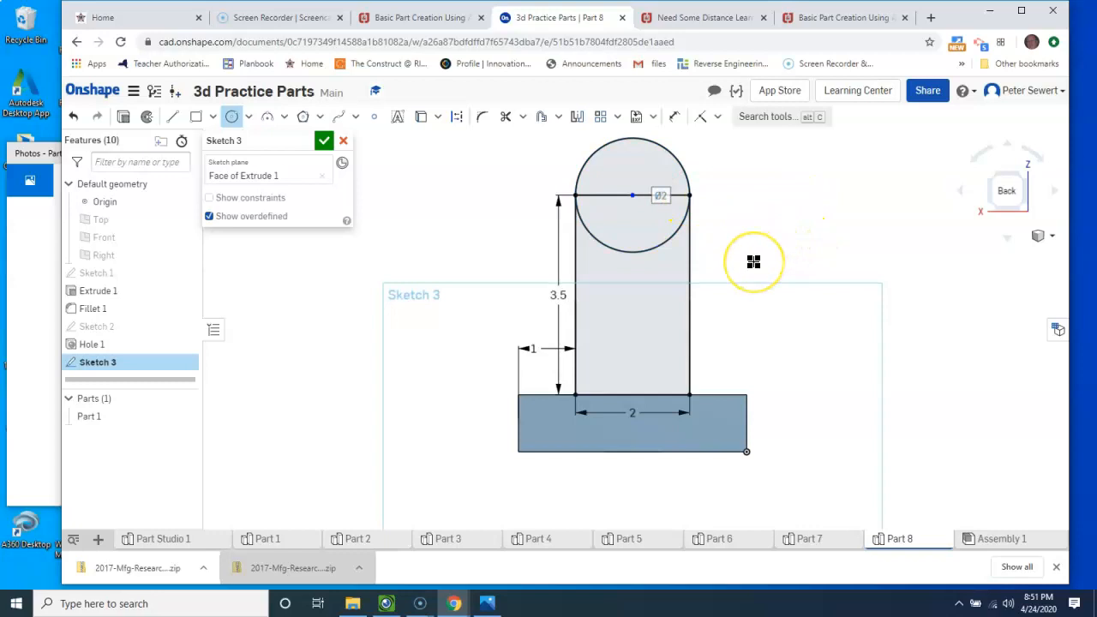
pyautogui.click(324, 142)
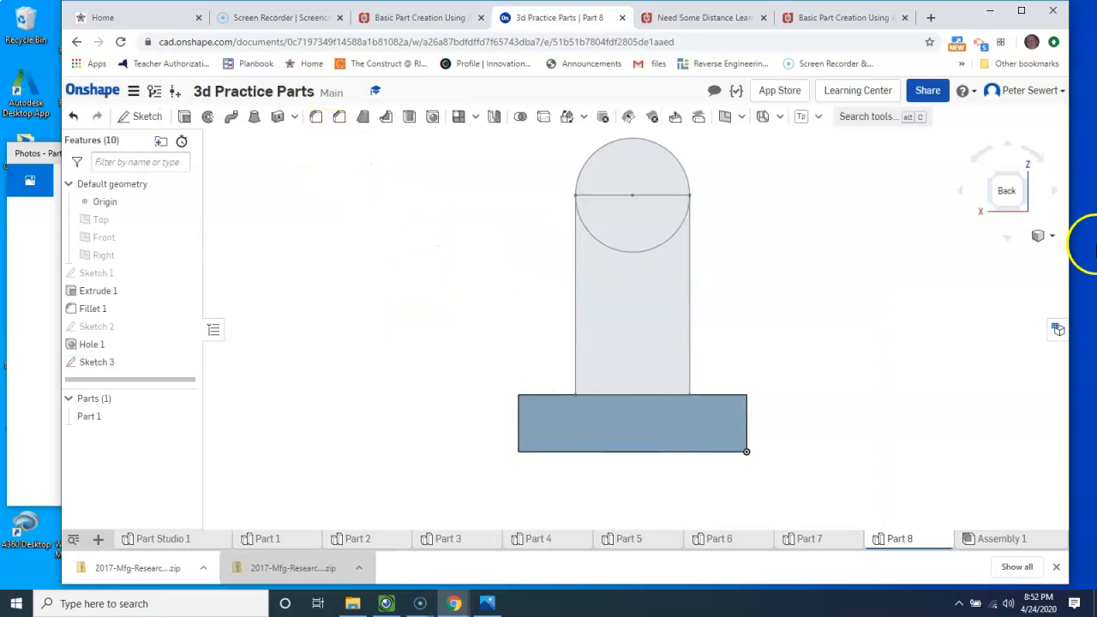
pyautogui.rightClick(902, 228)
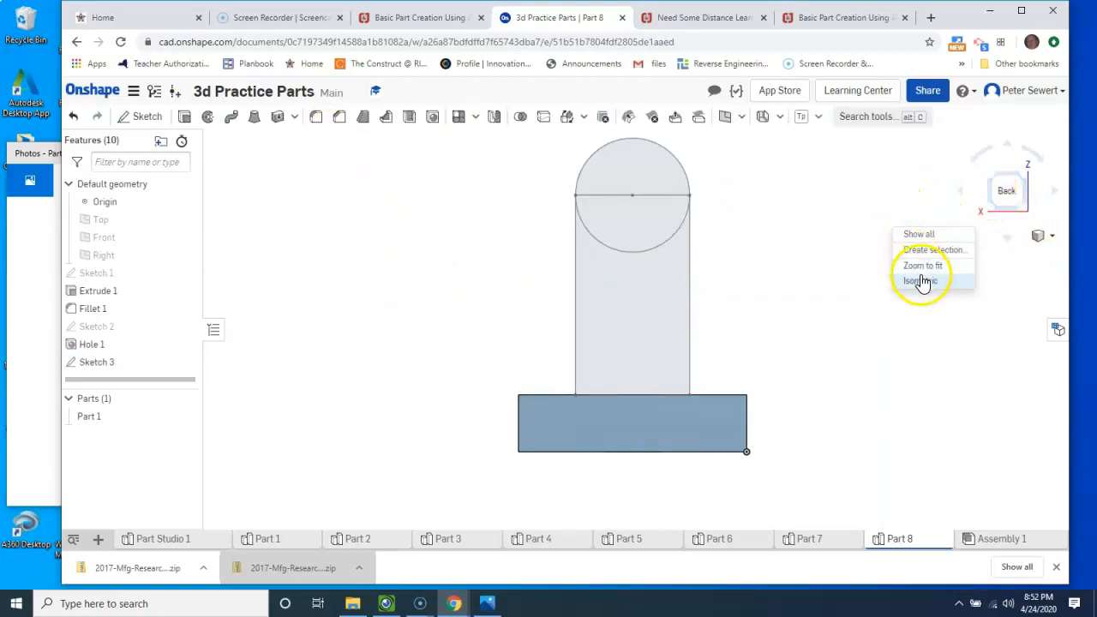
pyautogui.click(918, 284)
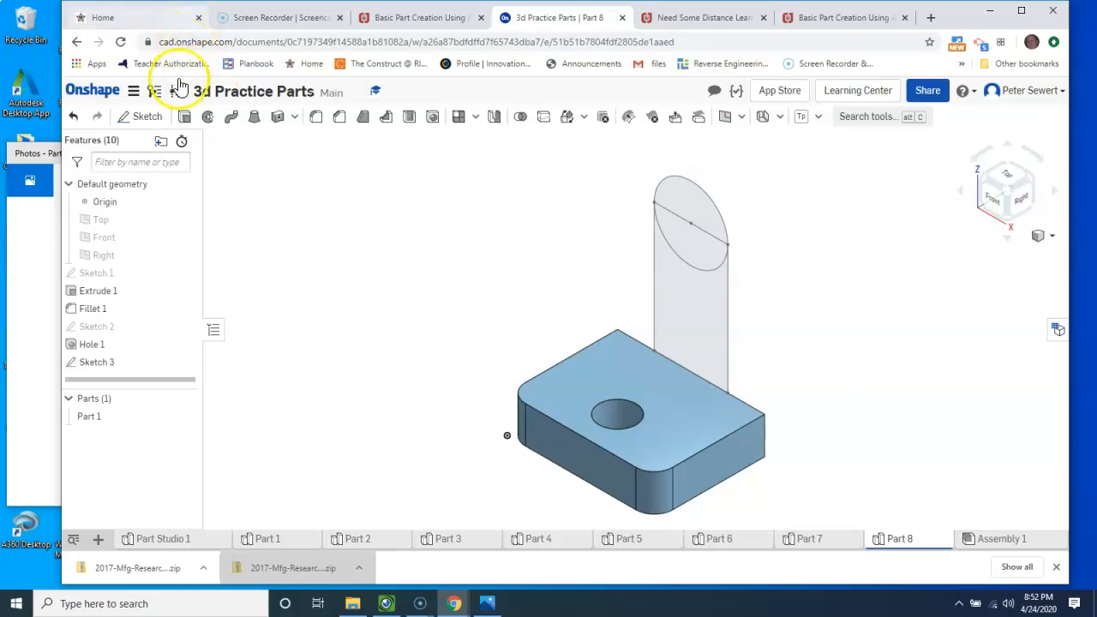
pyautogui.click(185, 118)
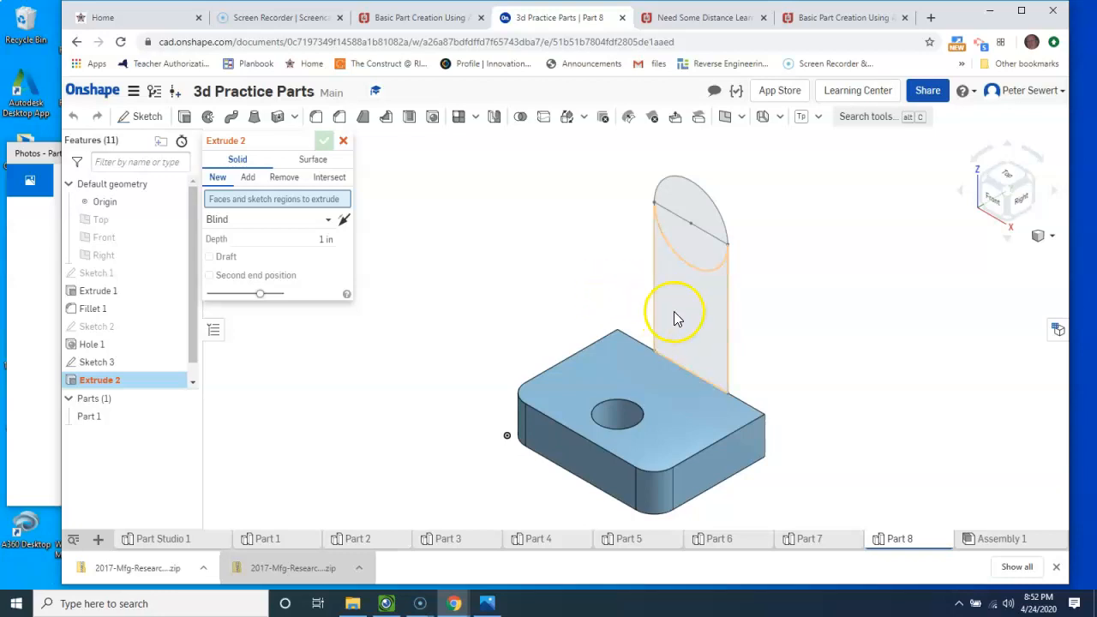
pyautogui.click(343, 141)
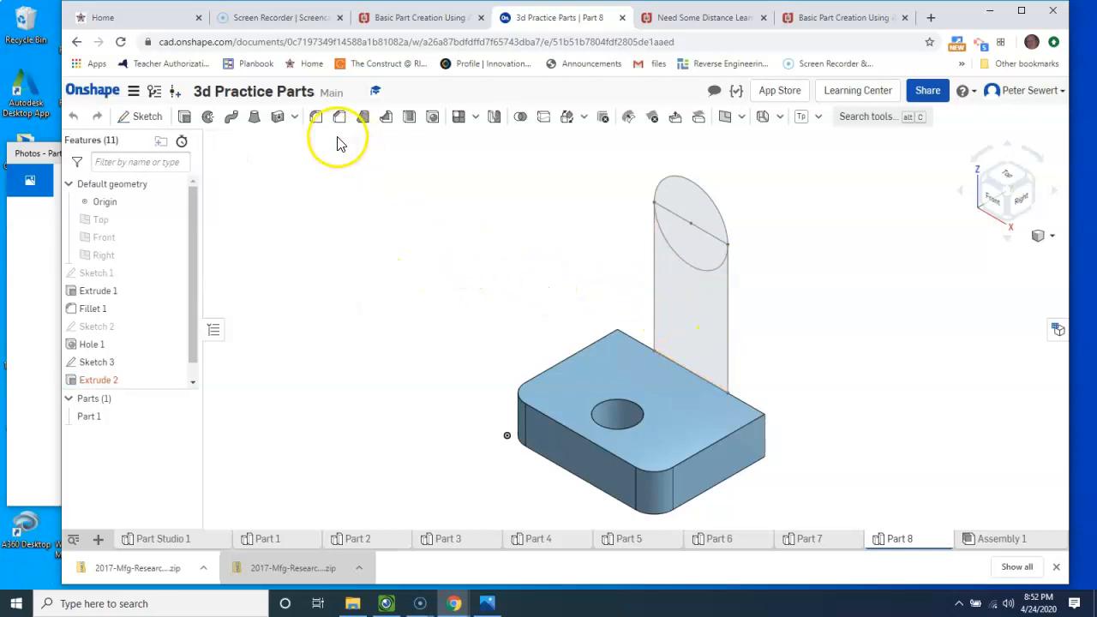
# Step: Reopen the upright's sketch and add a 1 in diameter circle concentric with the large circle
pyautogui.doubleClick(98, 363)
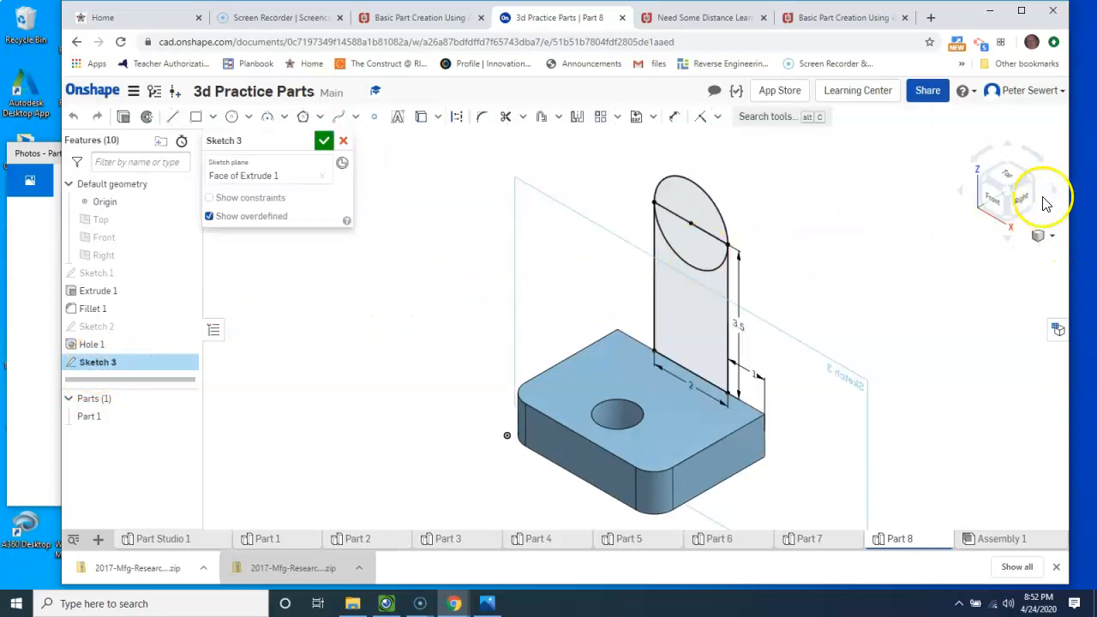
pyautogui.rightClick(898, 391)
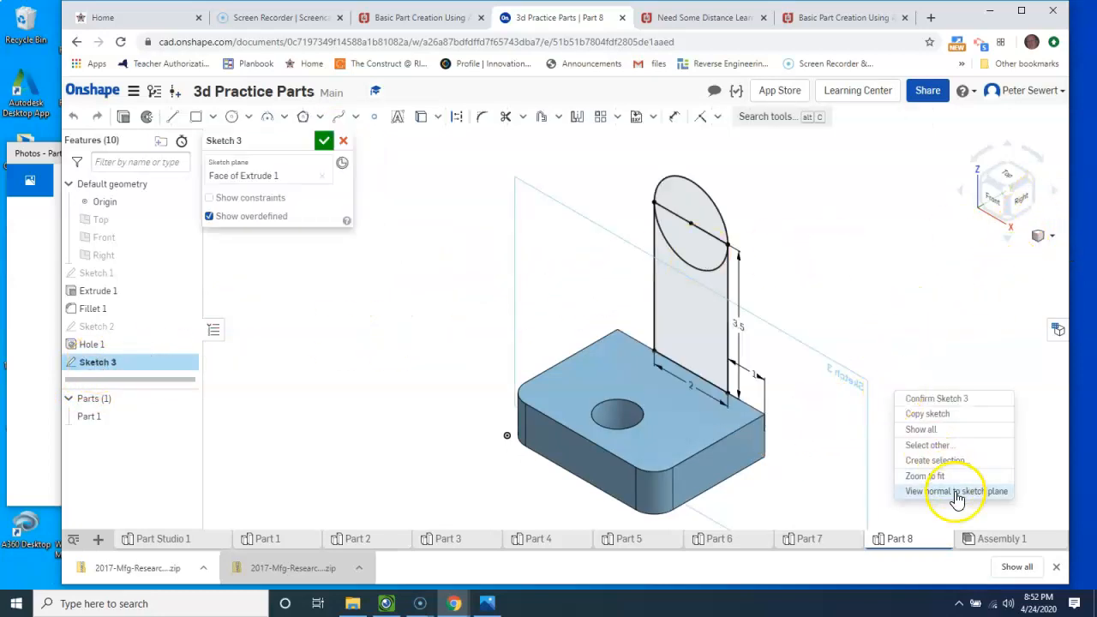
pyautogui.click(956, 492)
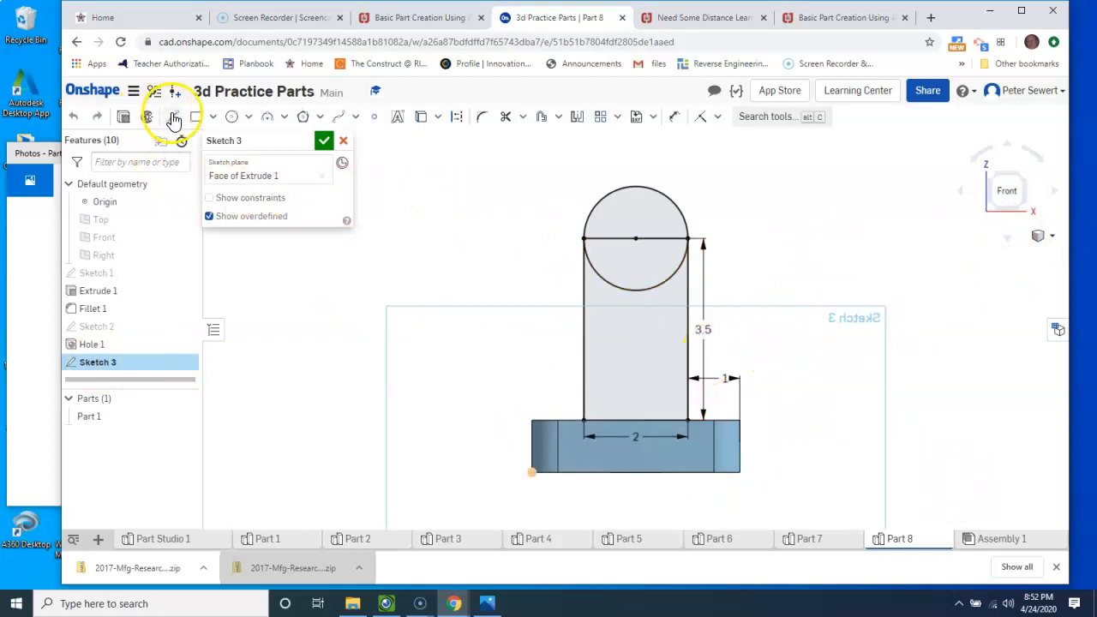
pyautogui.click(230, 117)
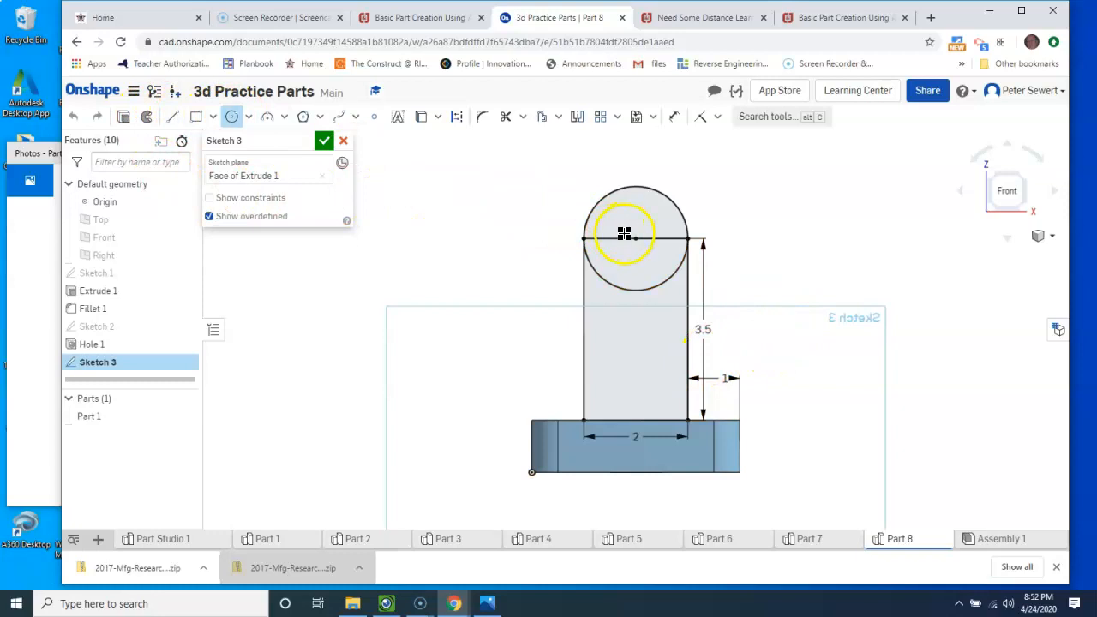
pyautogui.moveTo(643, 238); pyautogui.dragTo(666, 228)
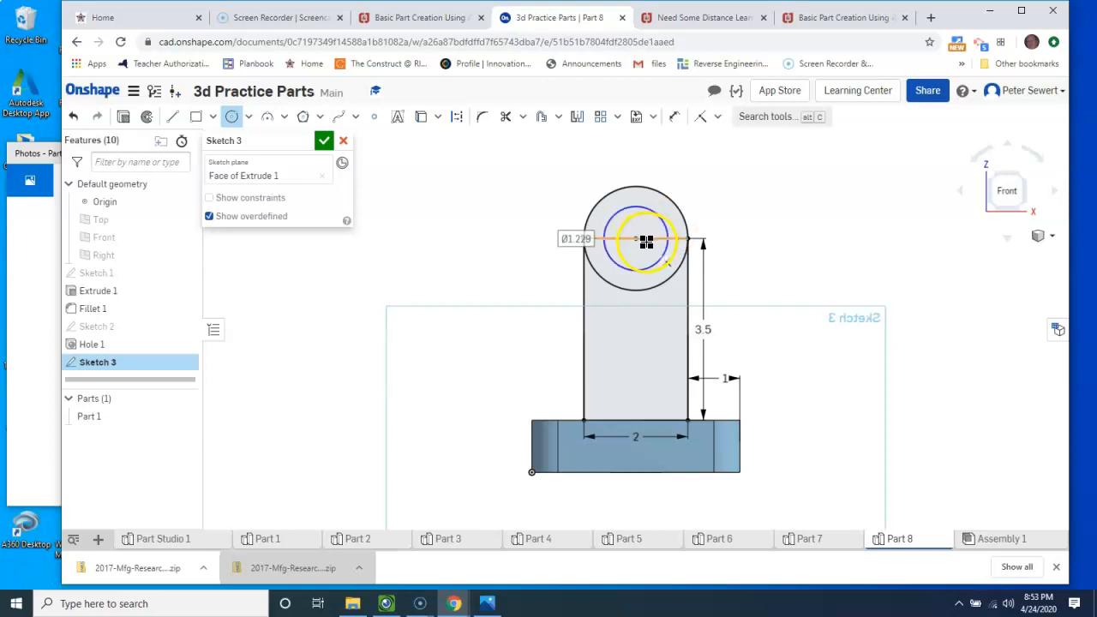
pyautogui.write('1')
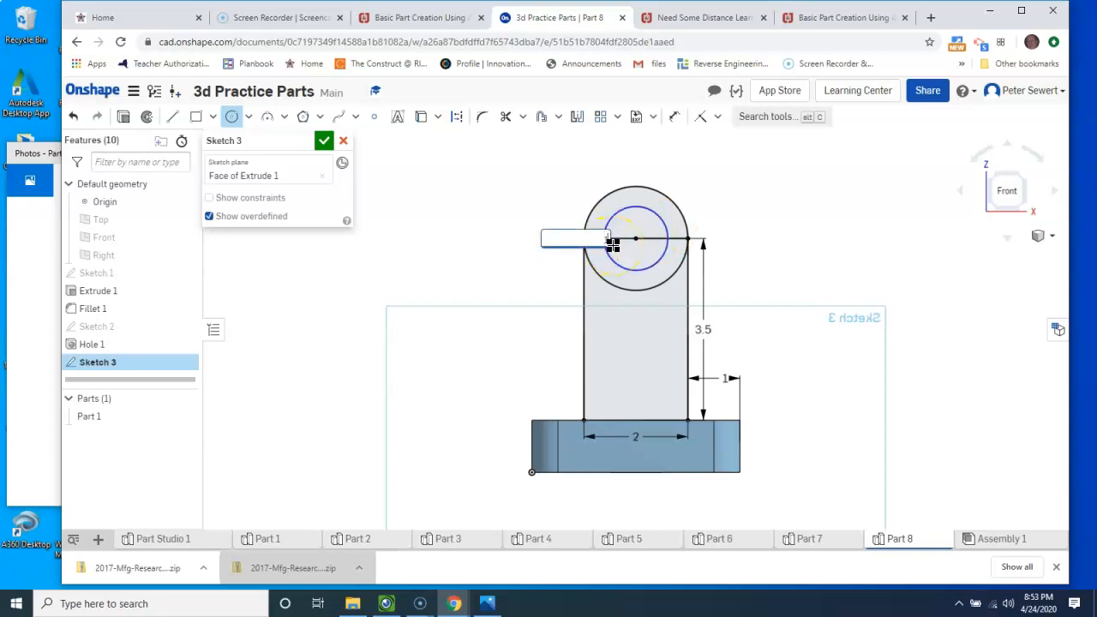
pyautogui.press('Return')
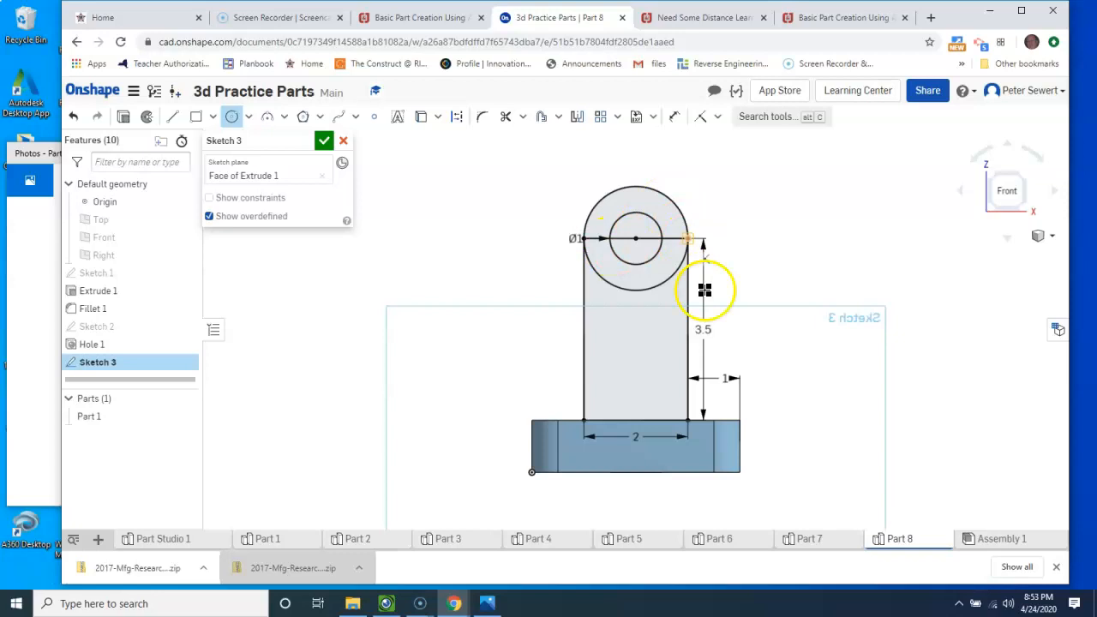
pyautogui.press('Escape')
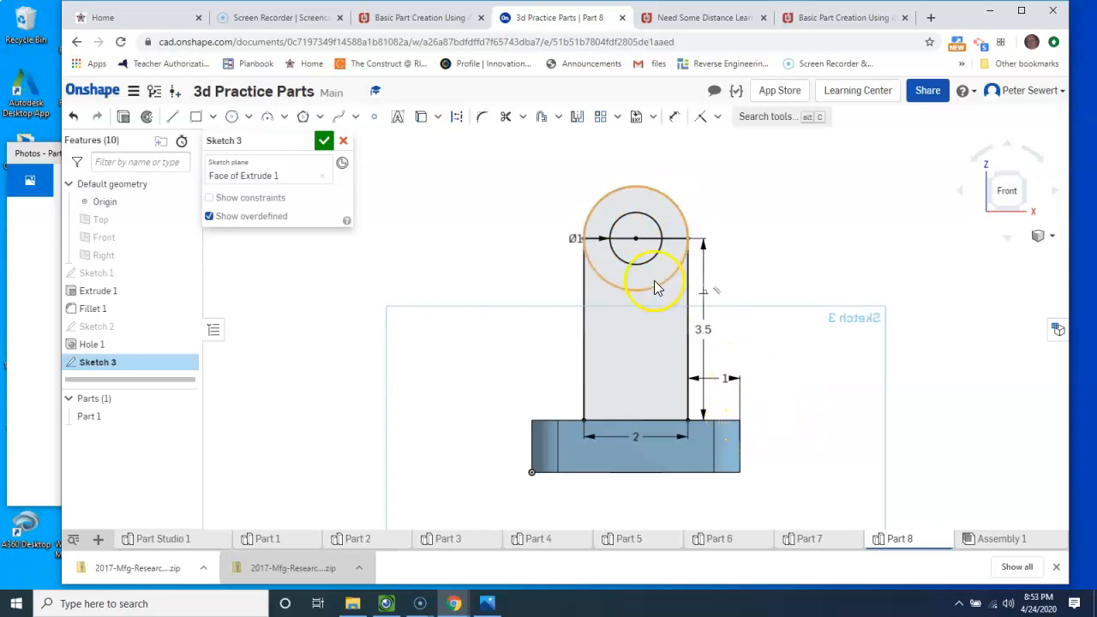
# Step: Delete the rectangle's top line and dimension the circles' centre 3.5 in above the rectangle's bottom edge, finishing the sketch
pyautogui.click(673, 246)
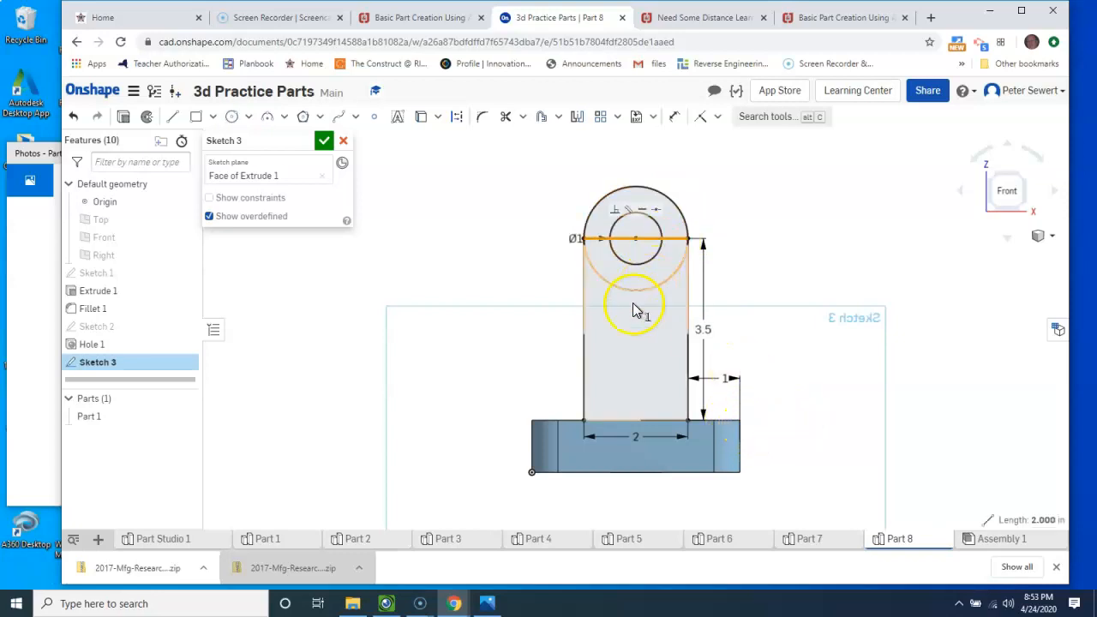
pyautogui.press('Delete')
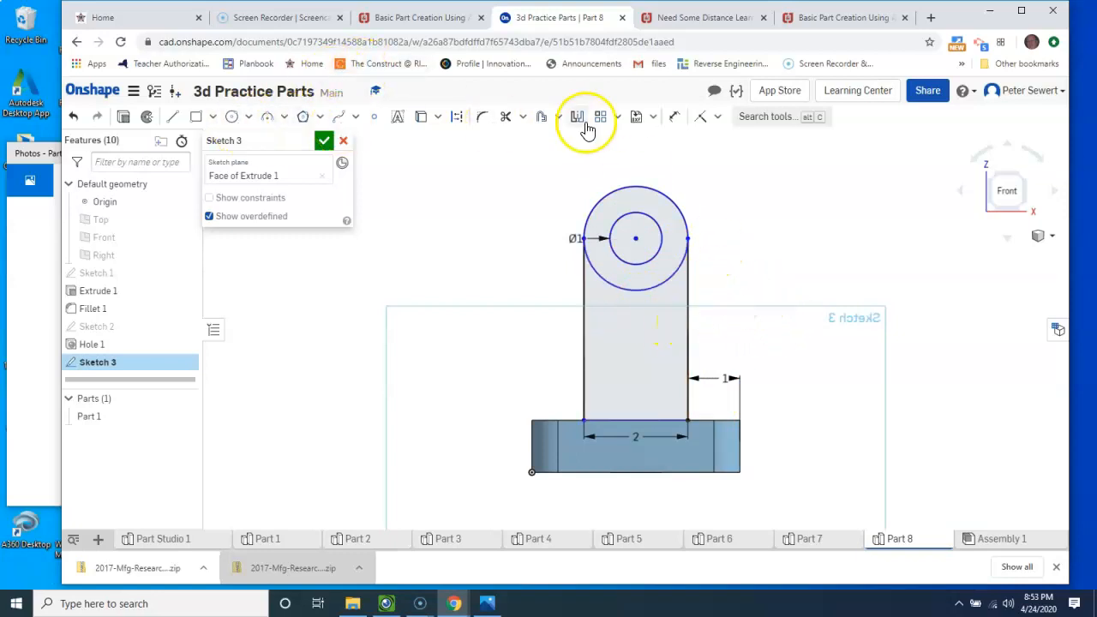
pyautogui.click(676, 119)
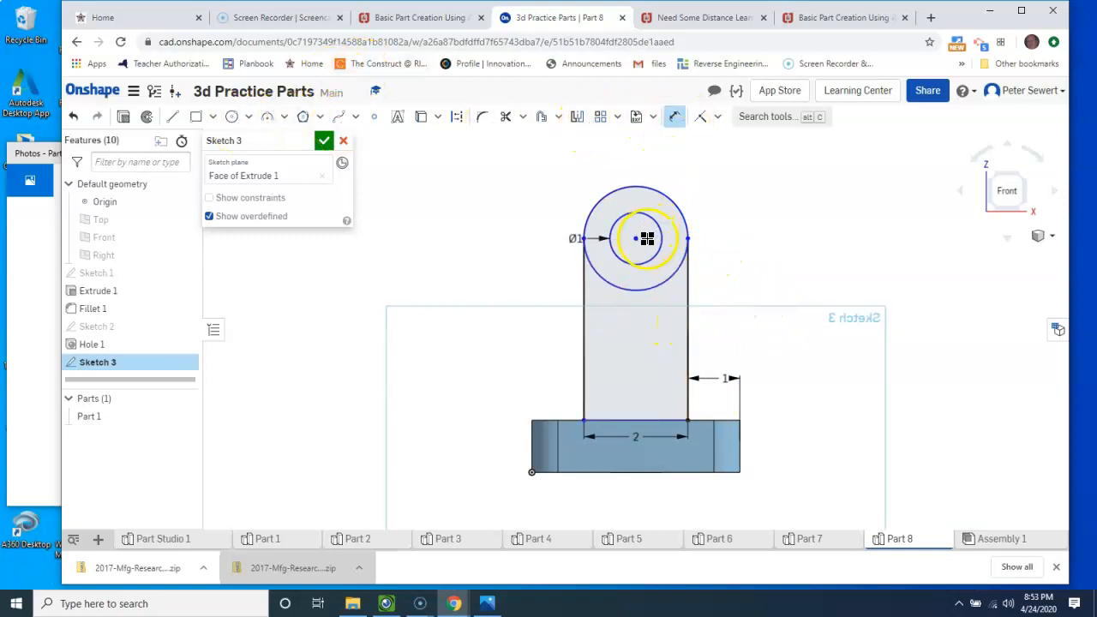
pyautogui.click(635, 239)
pyautogui.click(676, 420)
pyautogui.click(777, 307)
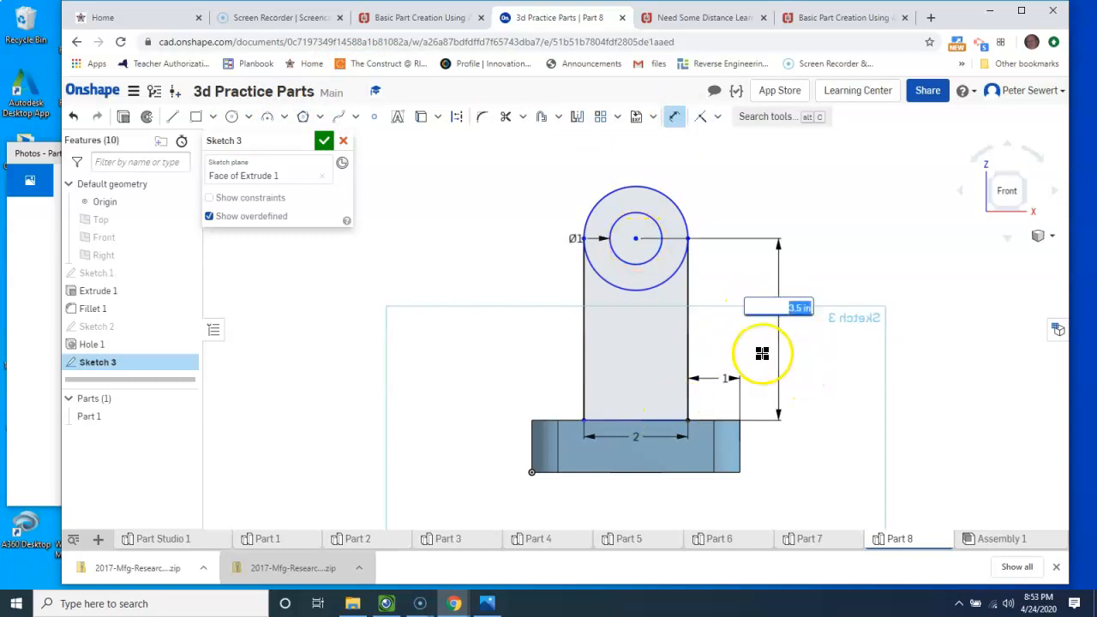
pyautogui.click(796, 366)
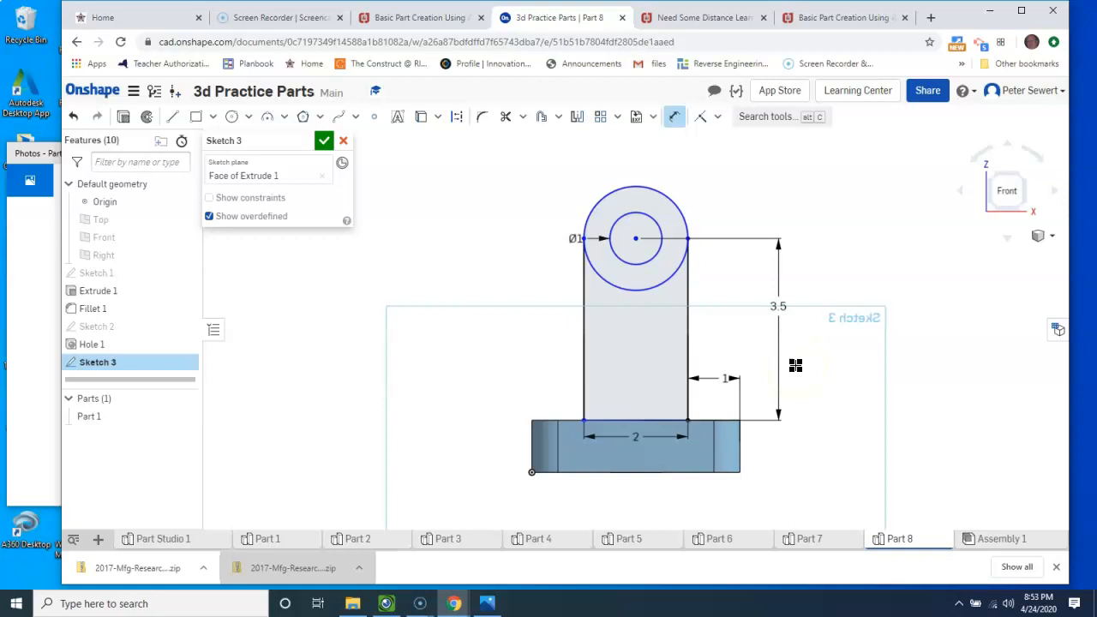
pyautogui.click(324, 143)
# Step: Extrude the upright's profile, excluding the 1 in hole, 1 in deep as a new solid, flipped so it stands over the base
pyautogui.rightClick(823, 222)
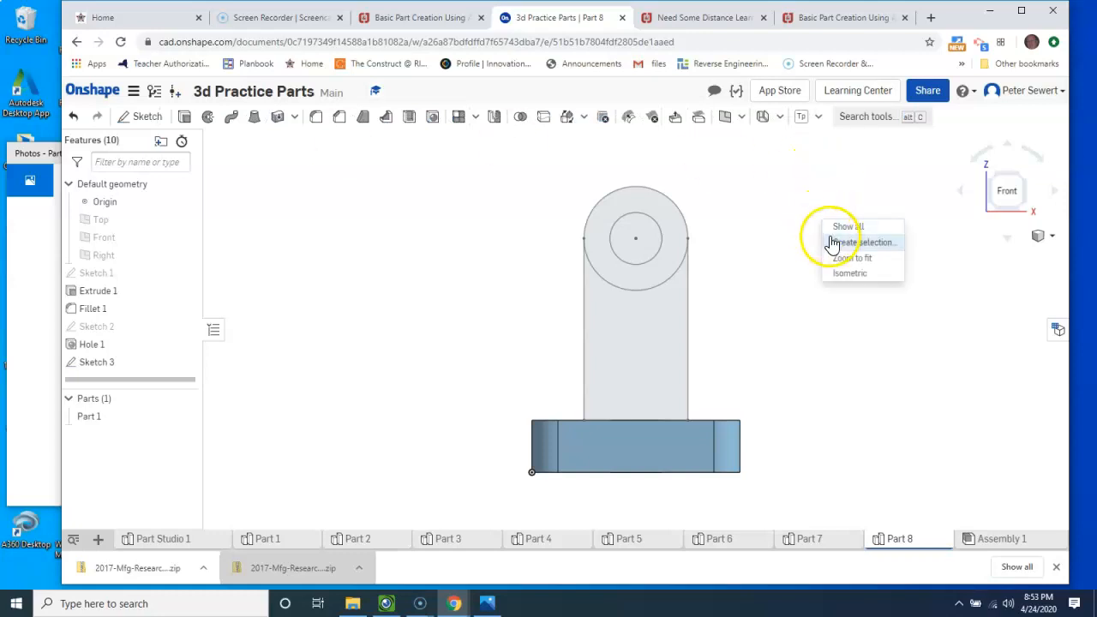
pyautogui.click(852, 275)
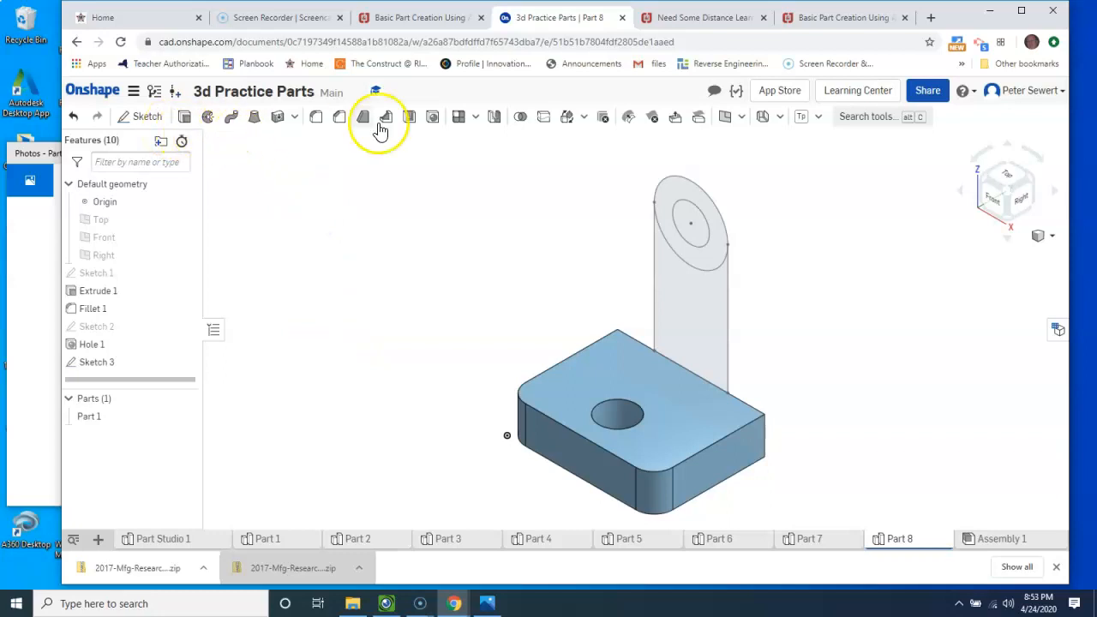
pyautogui.click(185, 117)
pyautogui.click(676, 261)
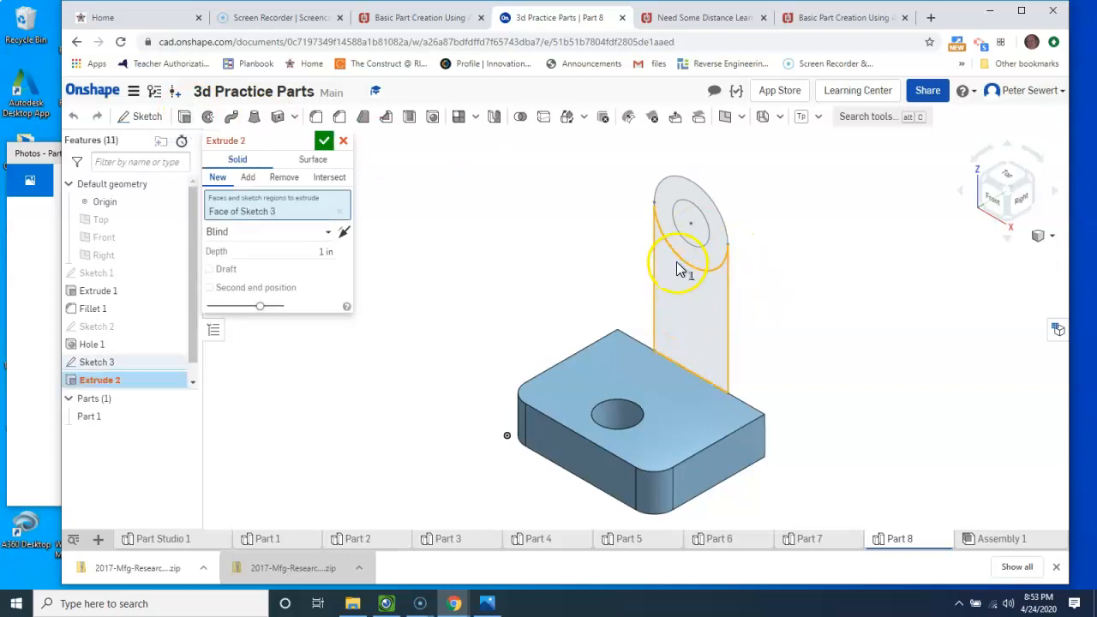
pyautogui.click(691, 249)
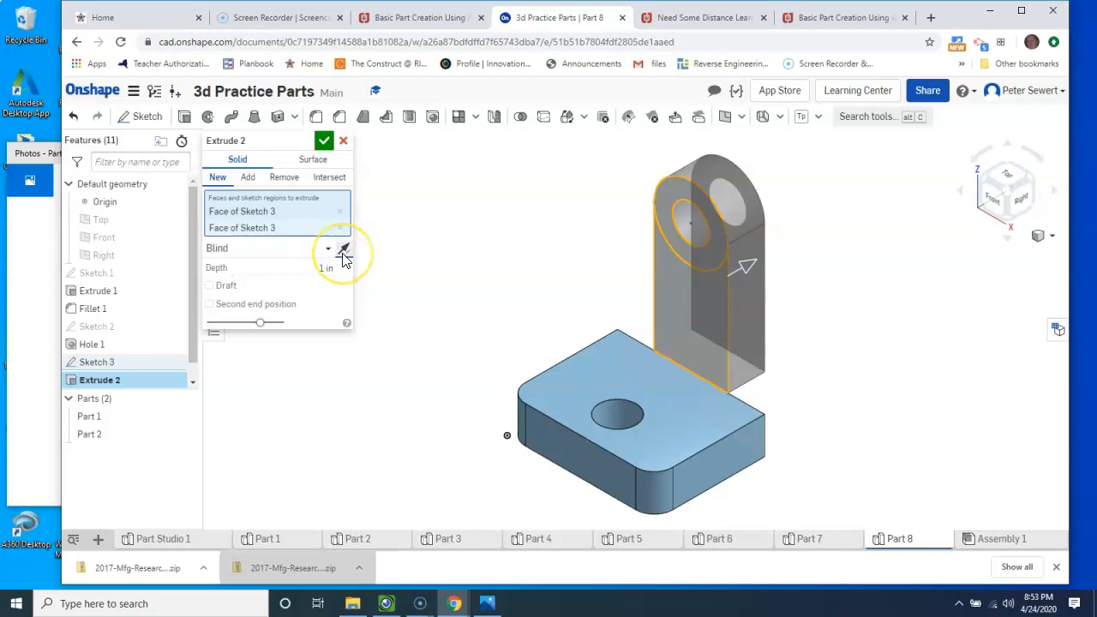
pyautogui.click(344, 250)
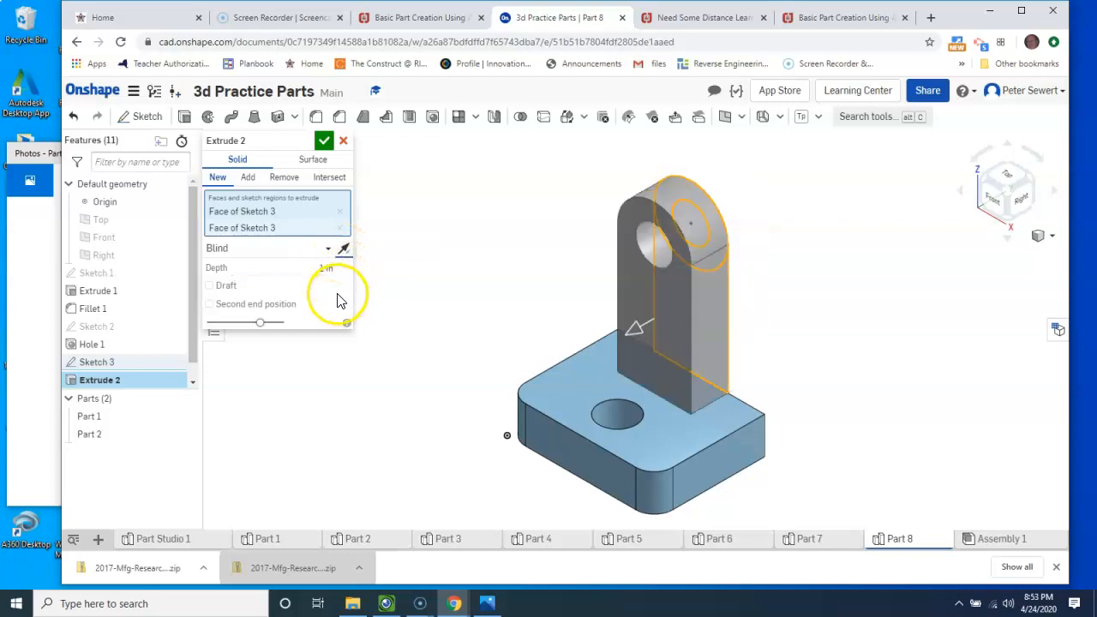
pyautogui.click(323, 141)
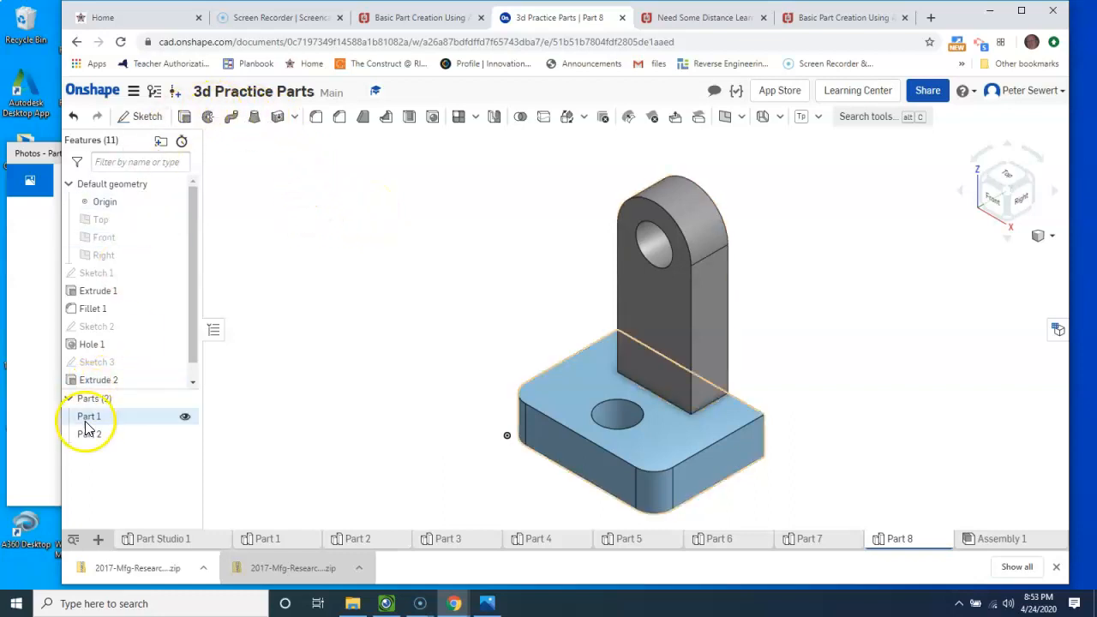
# Step: Edit the upright's extrusion to use the Add operation so it merges with the base, Part 1
pyautogui.doubleClick(107, 381)
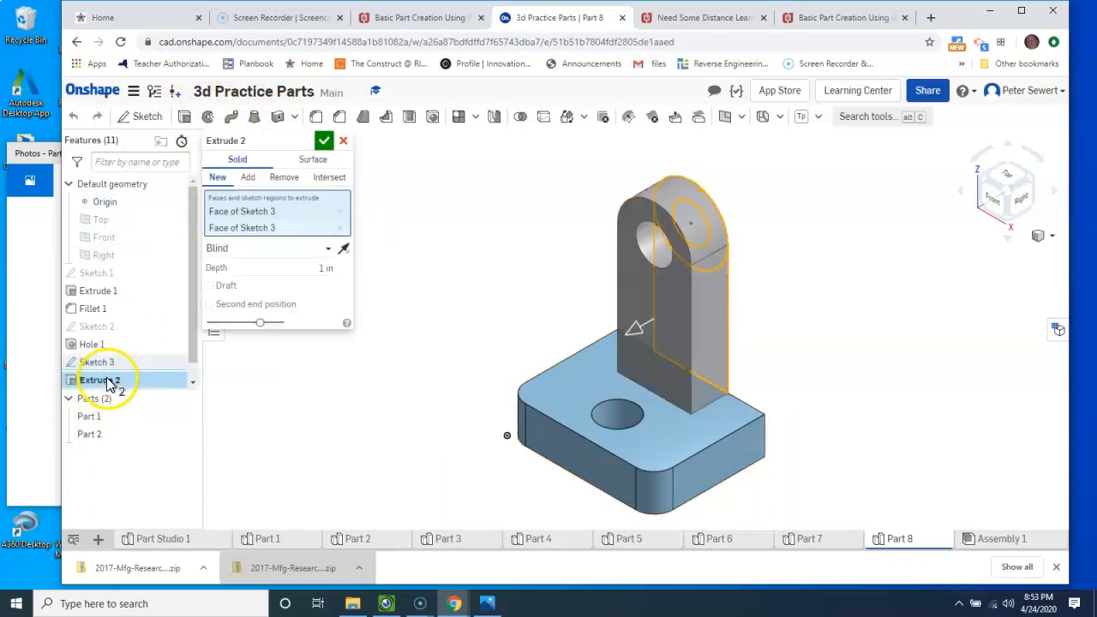
pyautogui.click(248, 180)
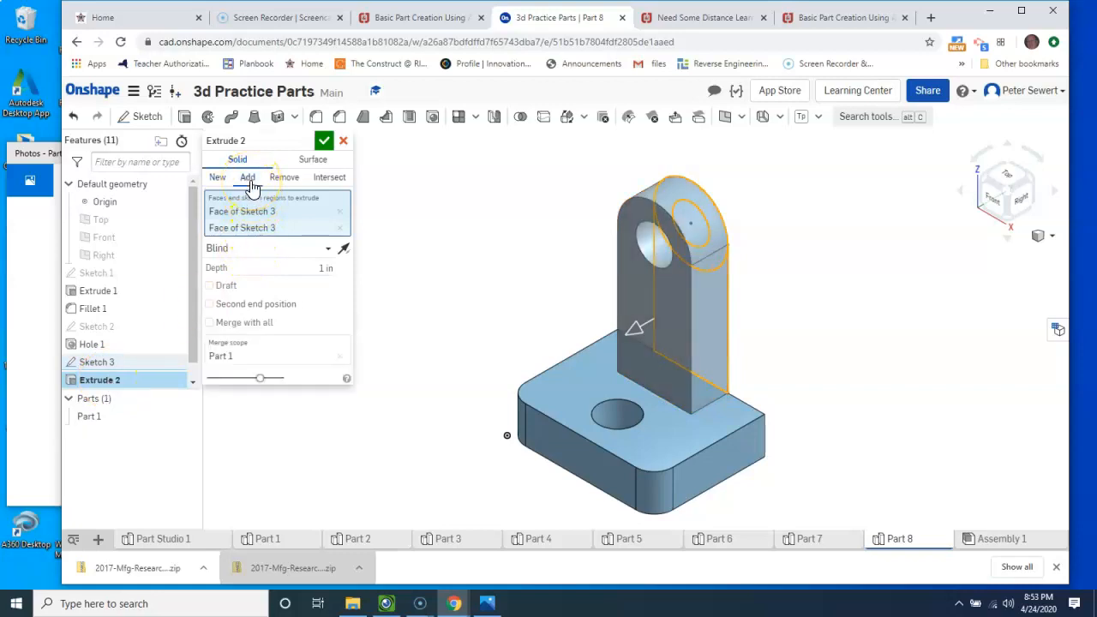
pyautogui.click(218, 183)
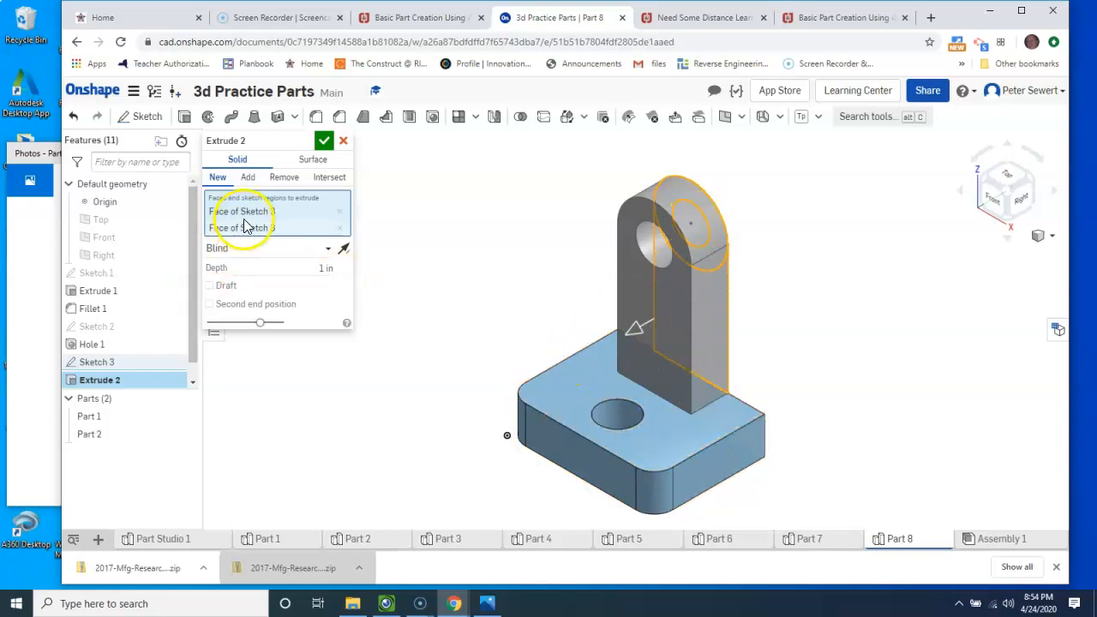
pyautogui.click(249, 178)
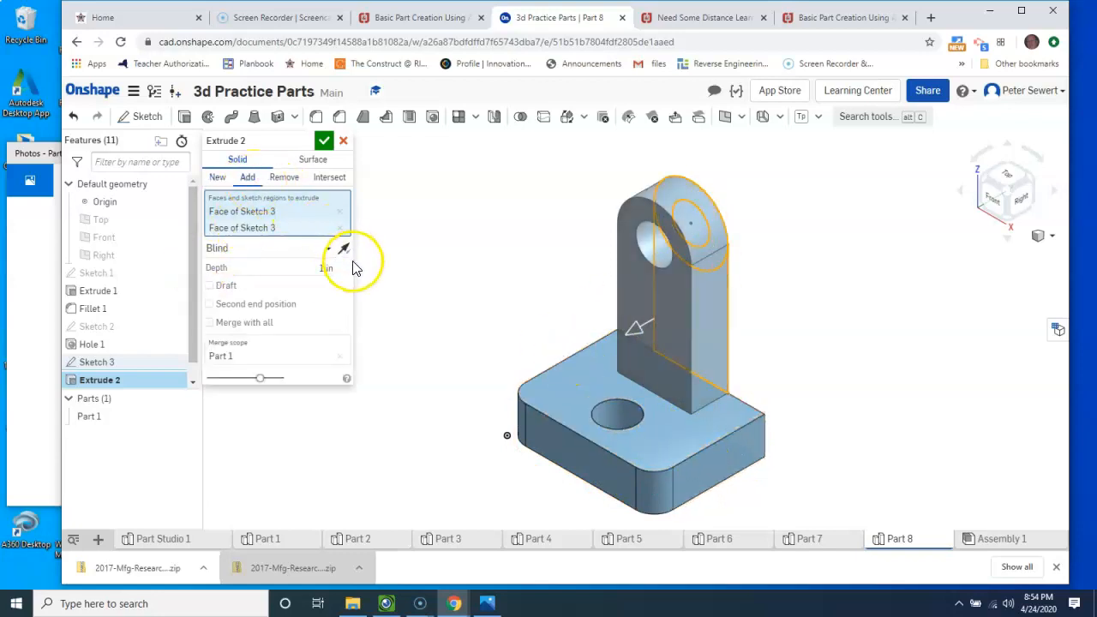
pyautogui.click(328, 144)
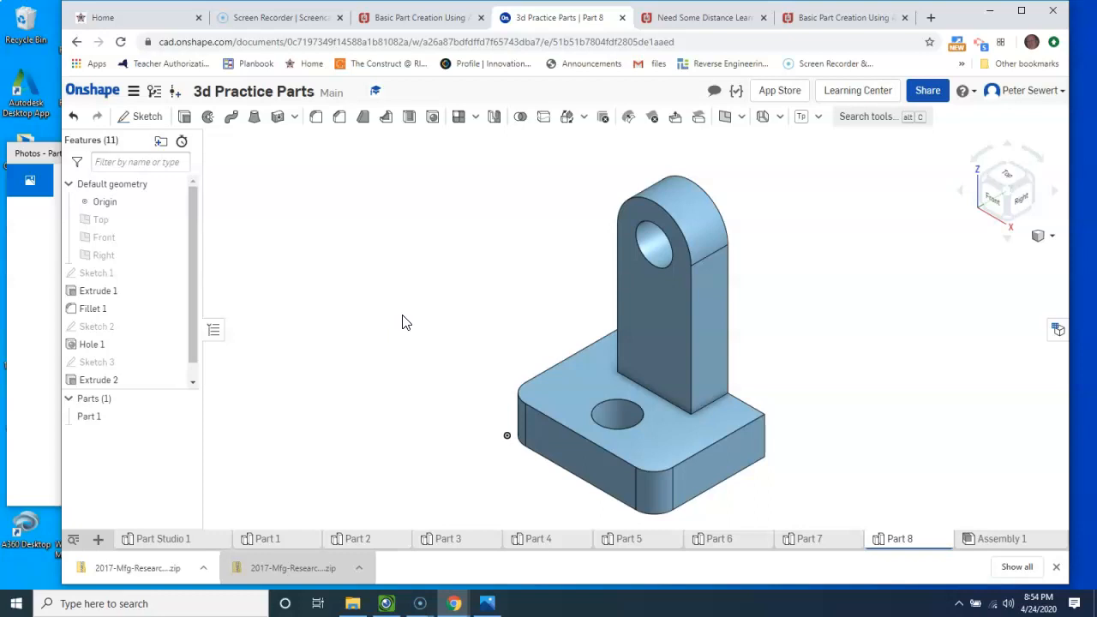
# Step: Check the boss in the Part 8 reference drawing and start a new sketch on the upright's front face, viewed normal to it
pyautogui.click(53, 144)
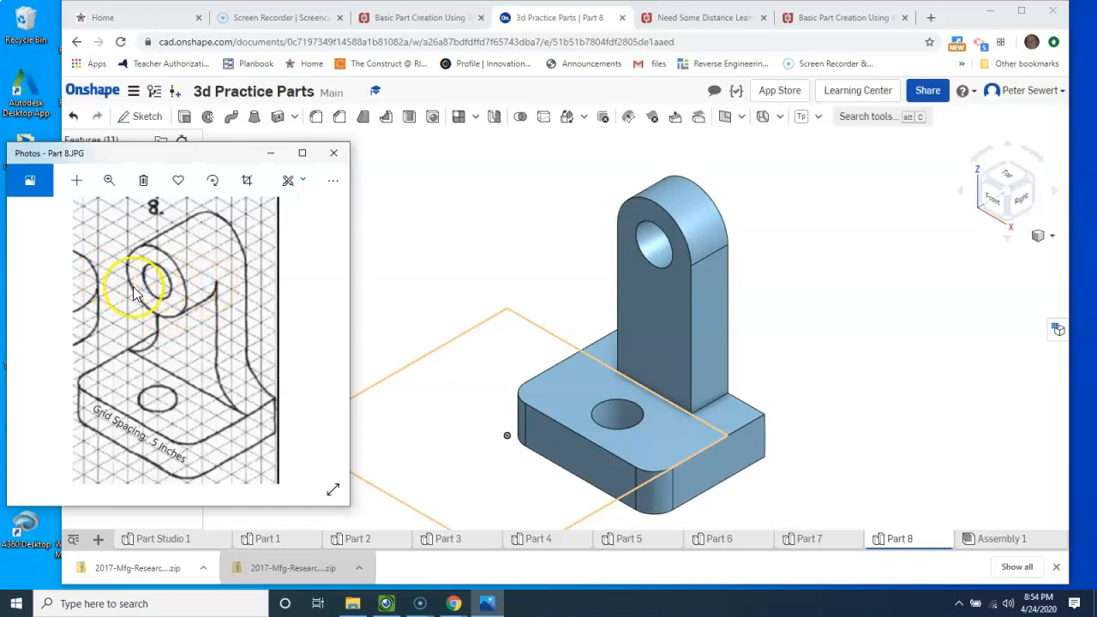
pyautogui.click(142, 118)
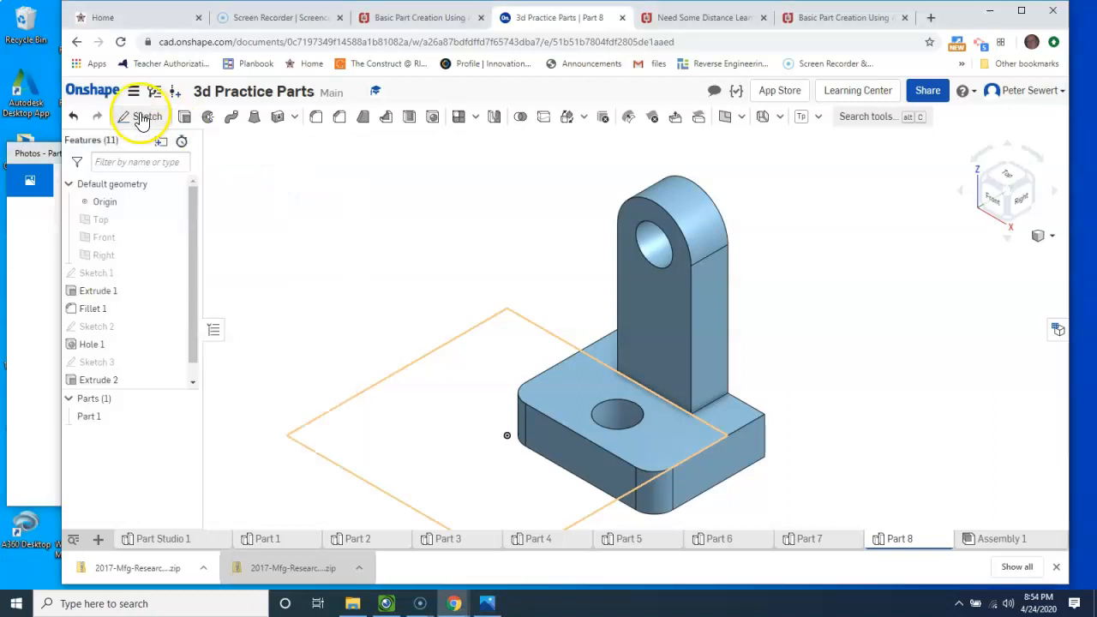
pyautogui.click(641, 317)
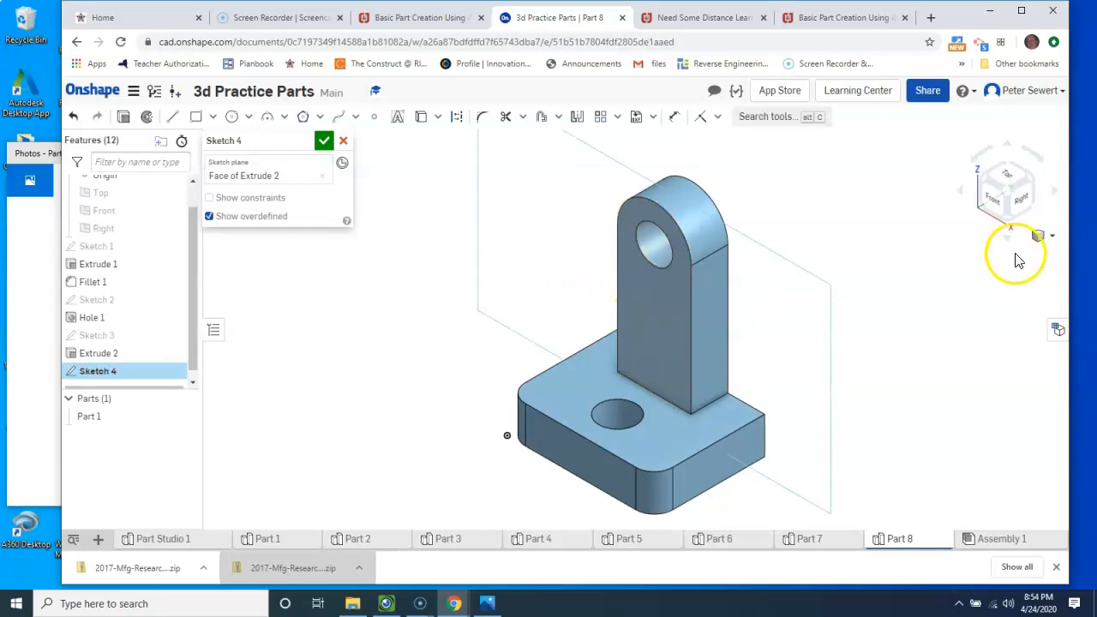
pyautogui.rightClick(860, 336)
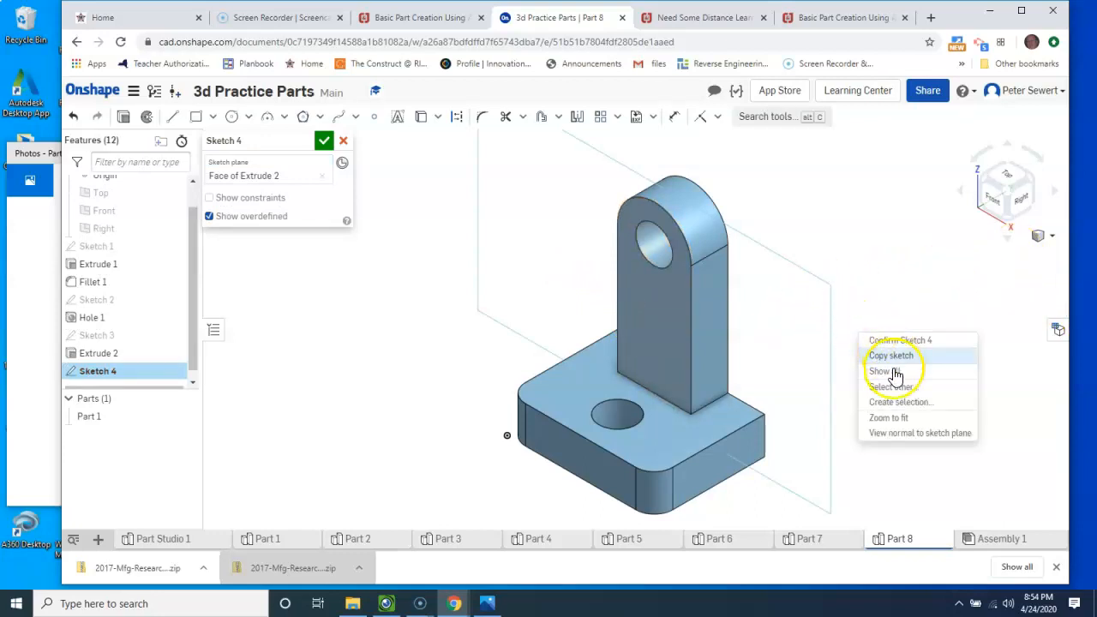
pyautogui.click(900, 438)
pyautogui.scroll(3, 596, 258)
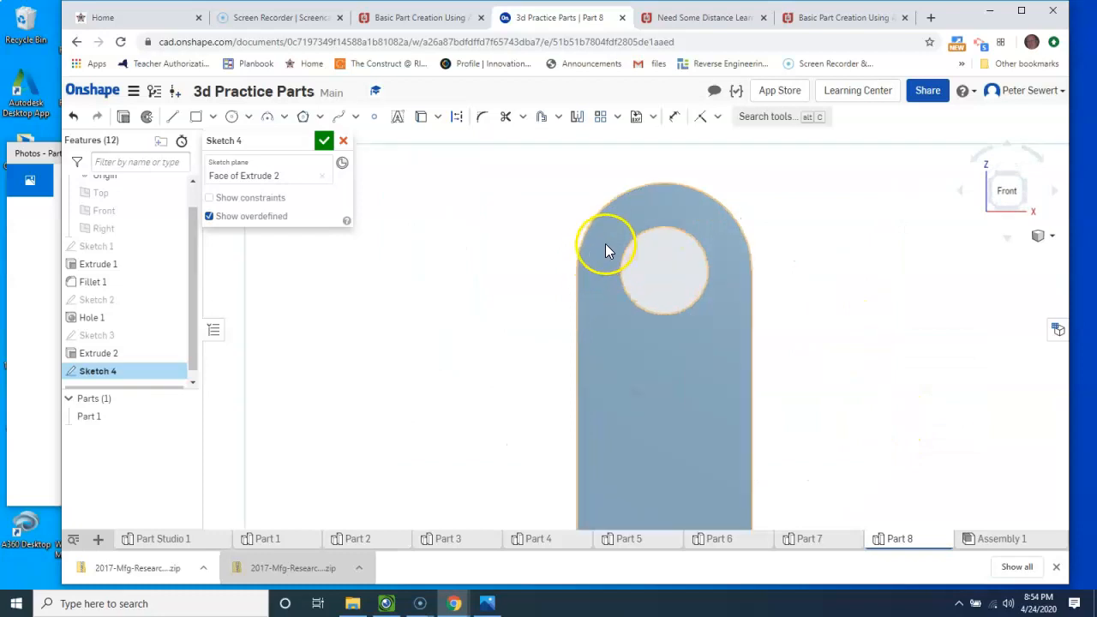
pyautogui.scroll(1, 851, 221)
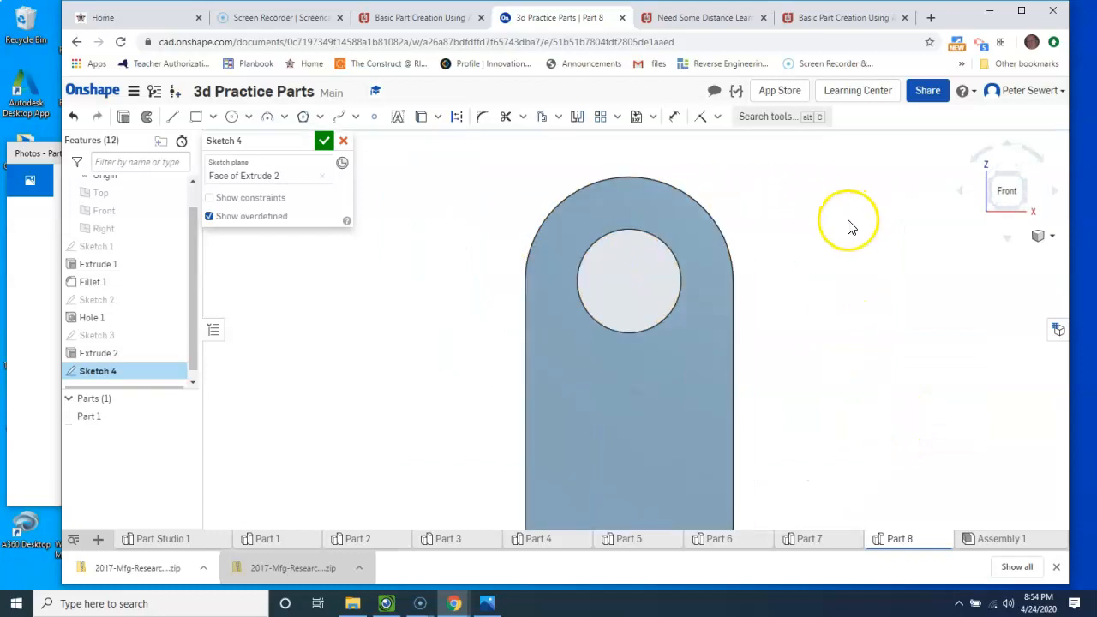
pyautogui.click(231, 119)
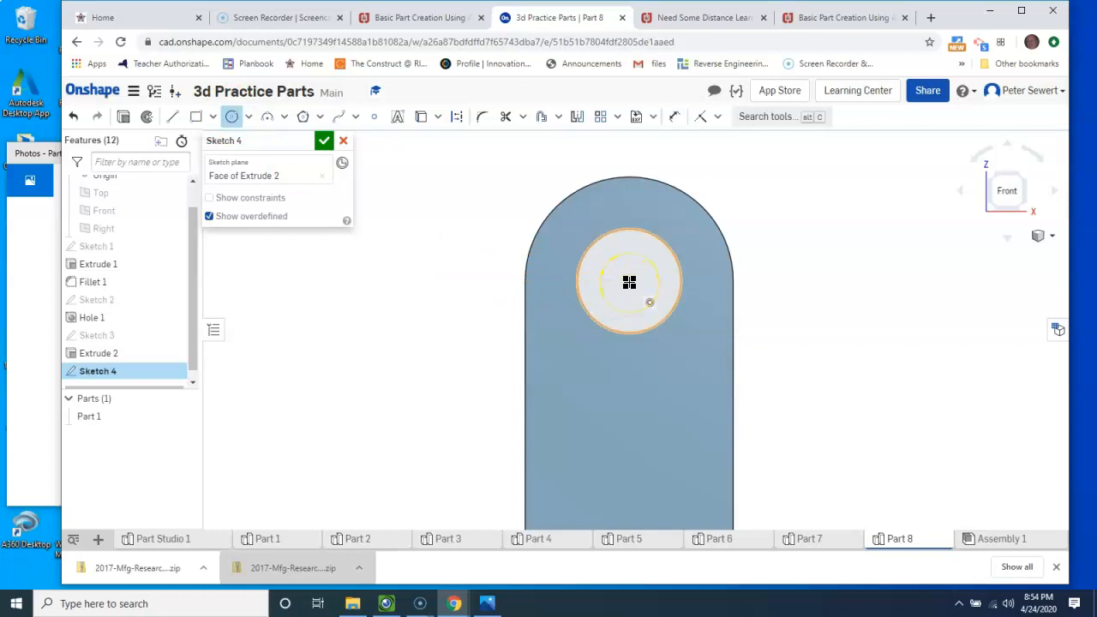
pyautogui.moveTo(629, 282); pyautogui.dragTo(639, 257)
pyautogui.press('Escape')
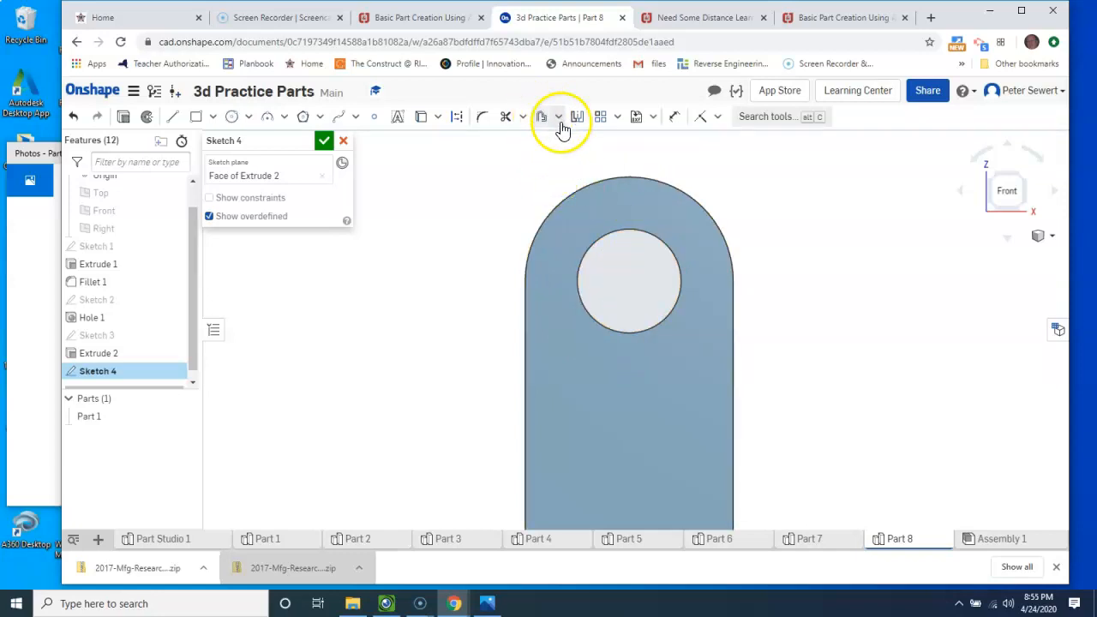
# Step: Project the upright's rounded top edge and the hole's edge into the sketch with the Use tool
pyautogui.click(421, 120)
pyautogui.click(613, 179)
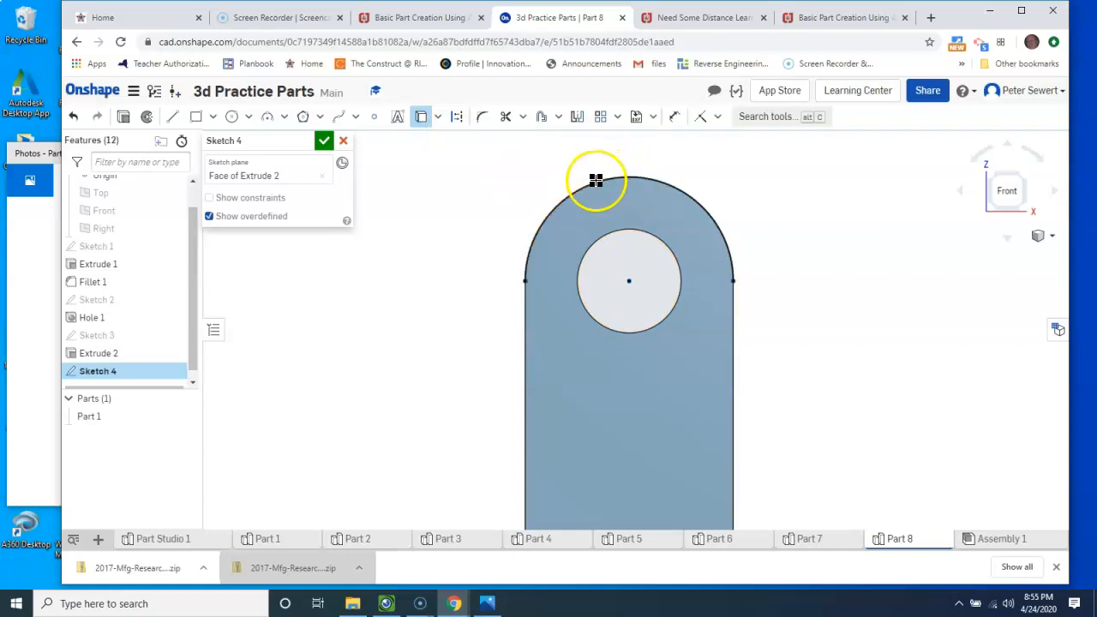
pyautogui.click(613, 236)
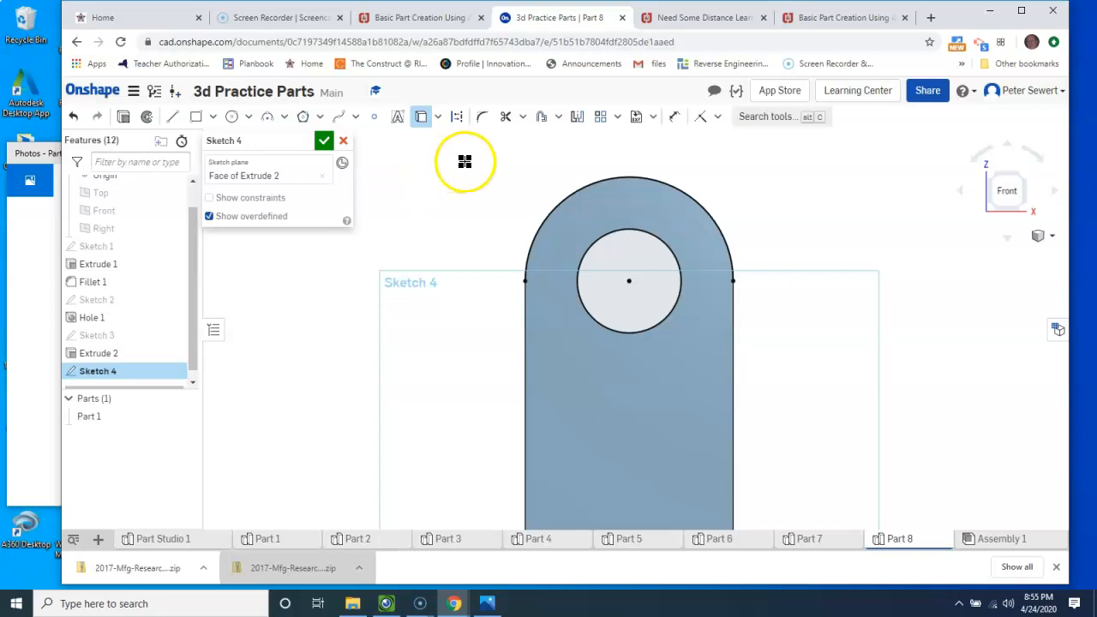
# Step: Draw a 2 in diameter circle concentric with the hole, reaching the upright's side edges, and finish the sketch
pyautogui.click(232, 117)
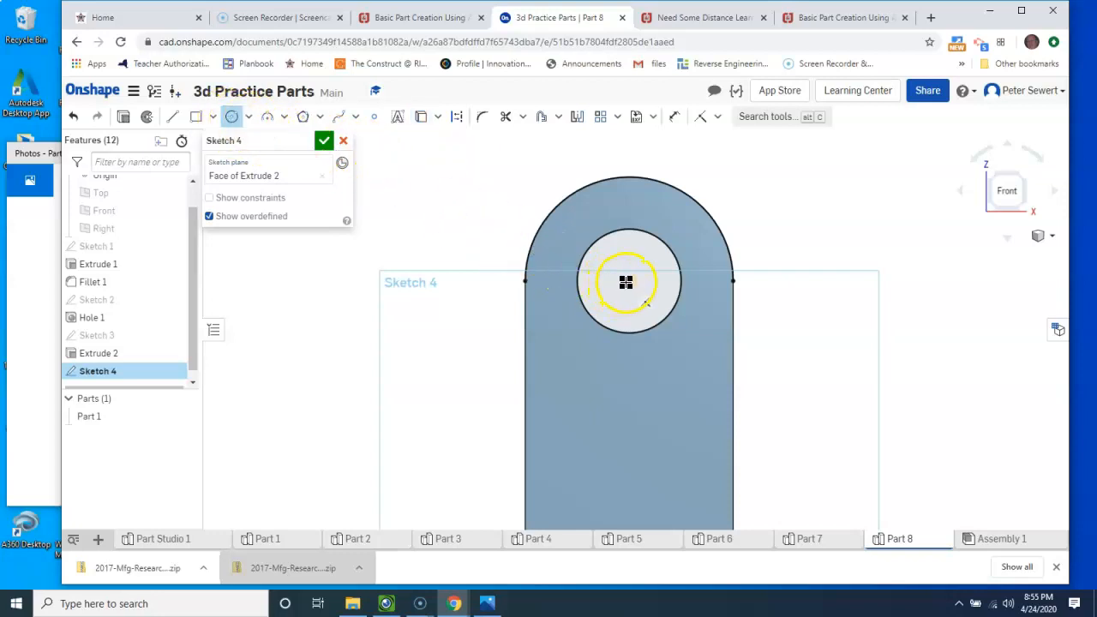
pyautogui.click(629, 281)
pyautogui.click(733, 278)
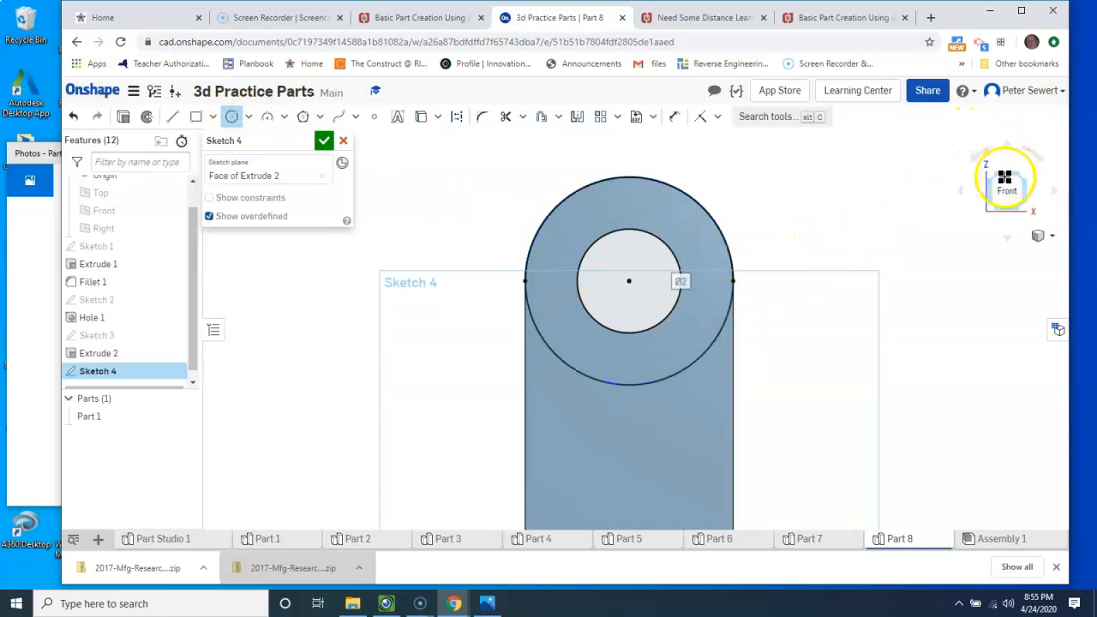
pyautogui.rightClick(873, 211)
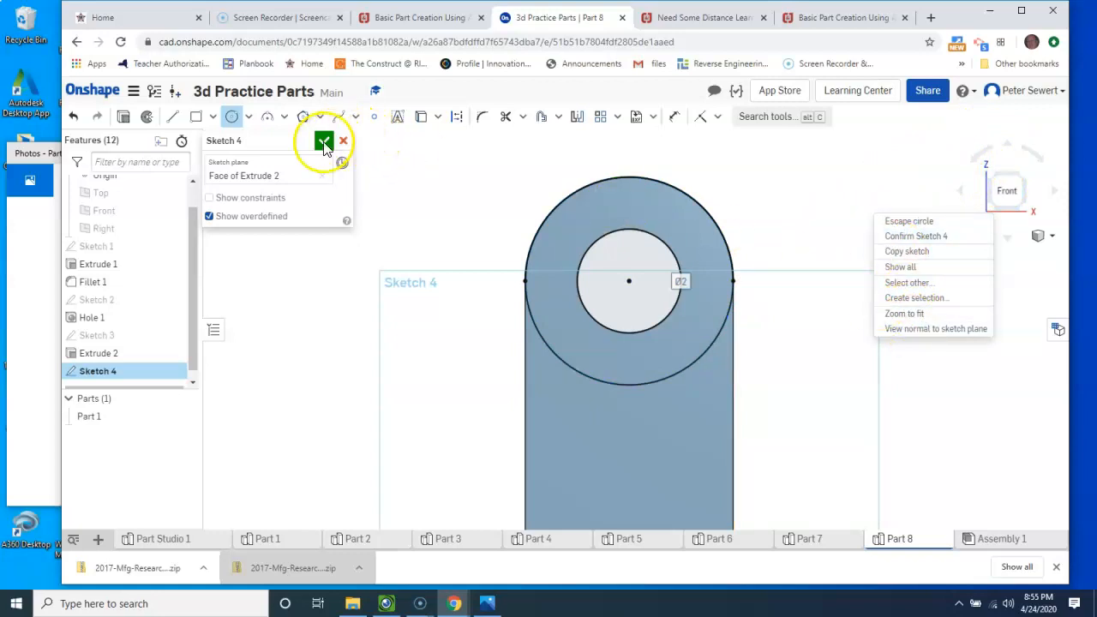
pyautogui.click(325, 143)
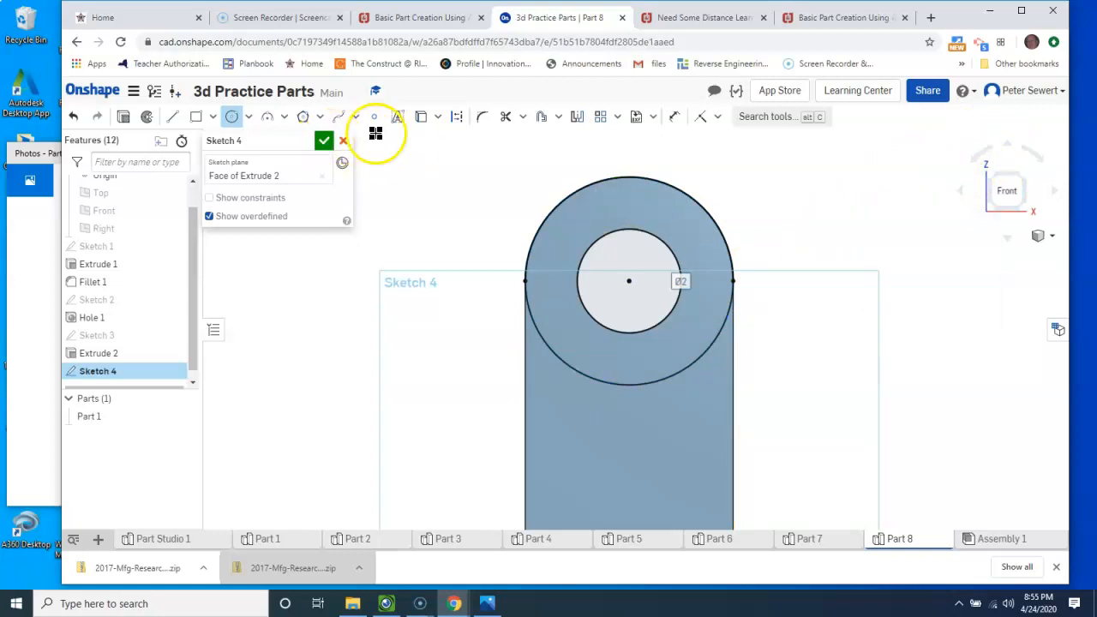
pyautogui.click(324, 142)
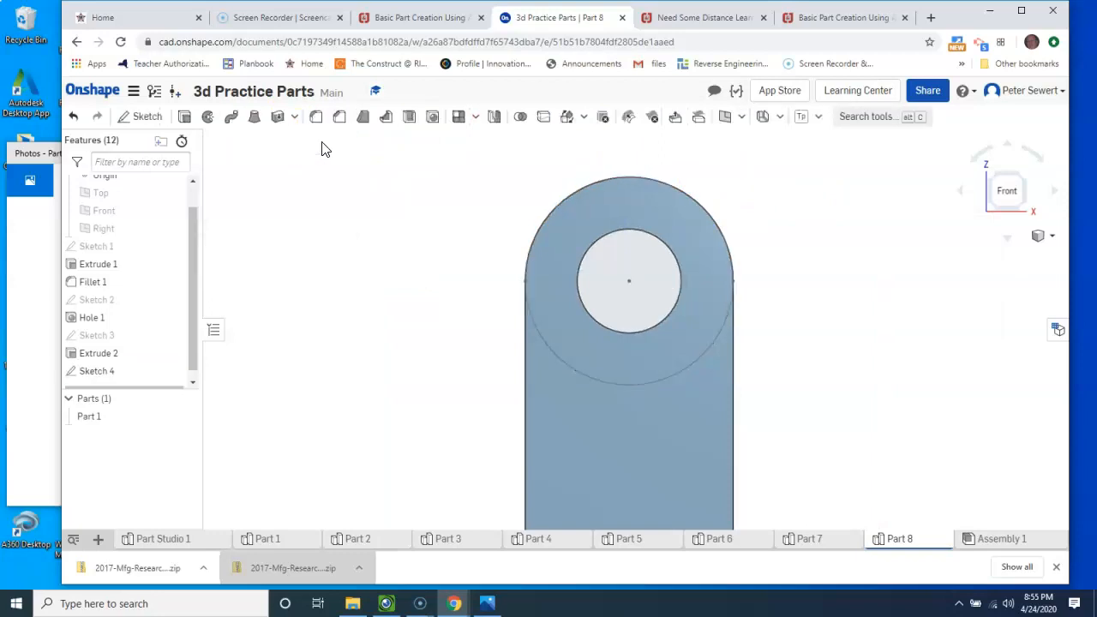
# Step: Extrude the ring between the outer circle and the hole 1 in outward from the upright's front face, adding it to Part 1
pyautogui.rightClick(769, 246)
pyautogui.click(818, 298)
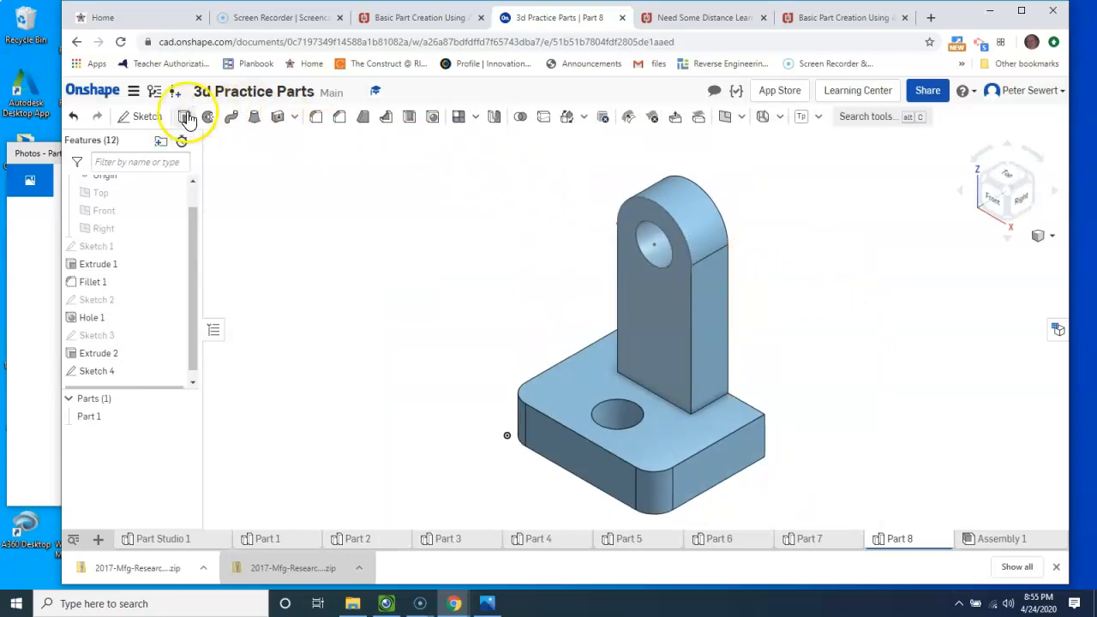
pyautogui.click(186, 118)
pyautogui.click(668, 282)
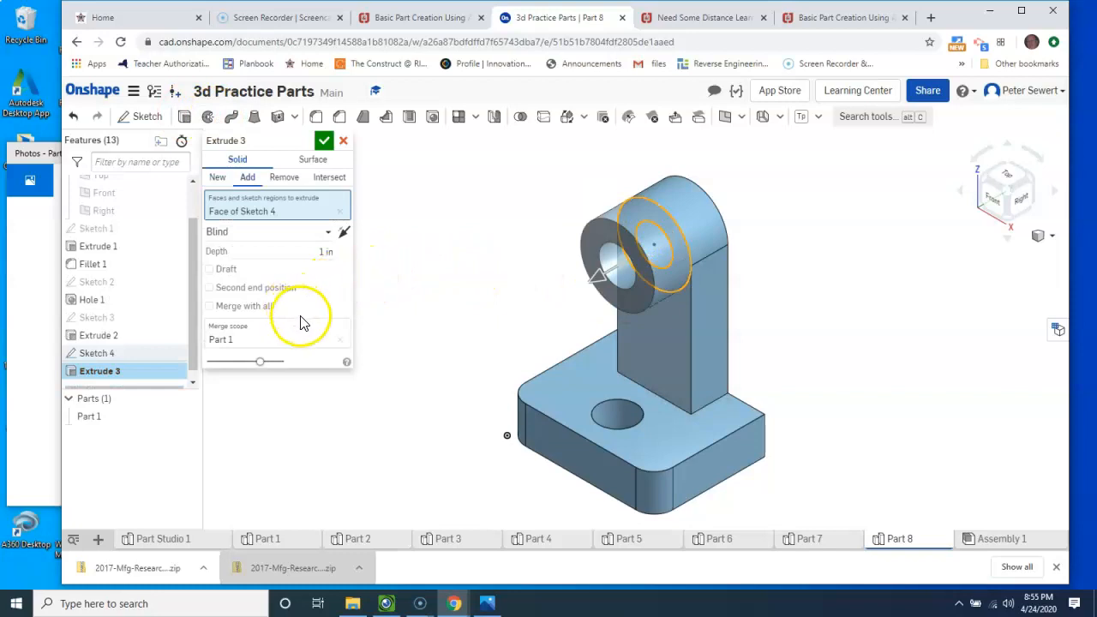
pyautogui.click(325, 141)
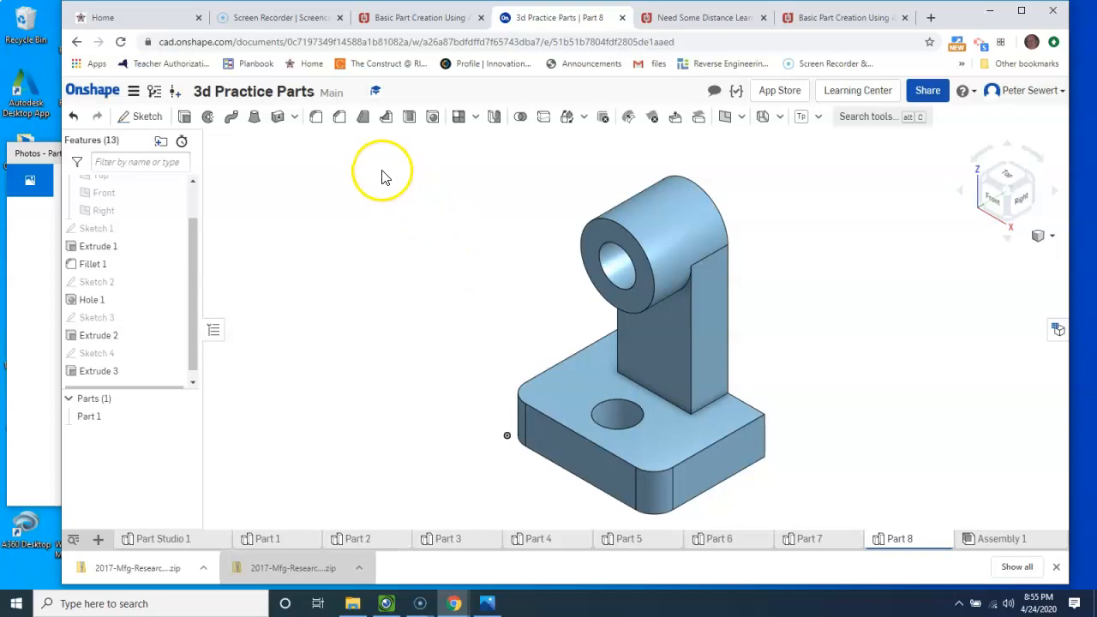
# Step: Fillet the two edges where the upright's sides meet the base with a 1 in radius and return to the isometric view
pyautogui.click(316, 119)
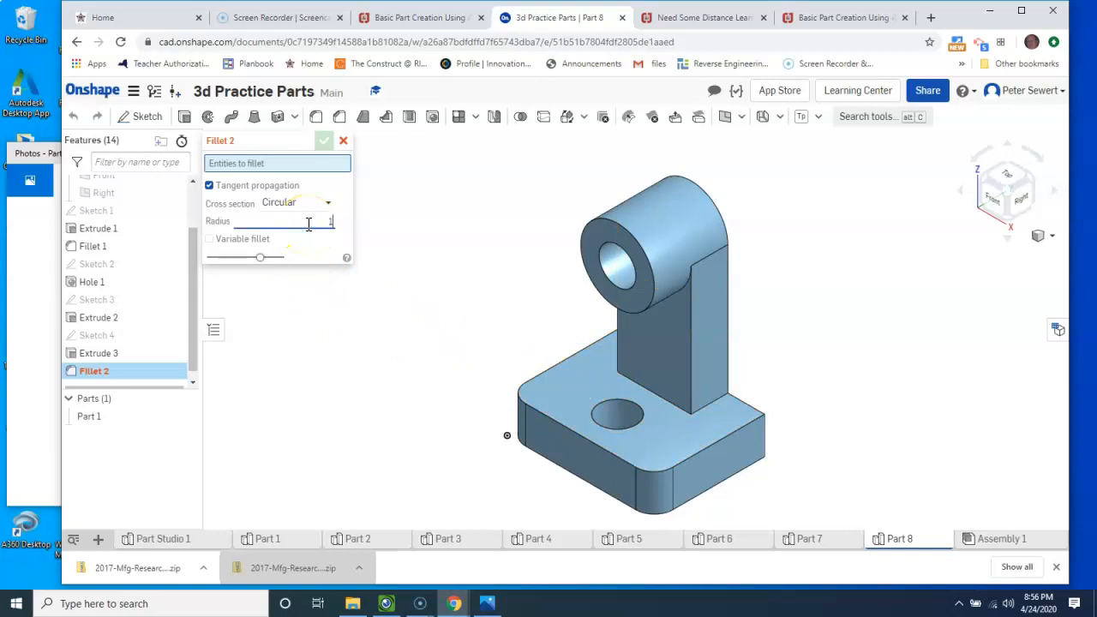
pyautogui.click(716, 401)
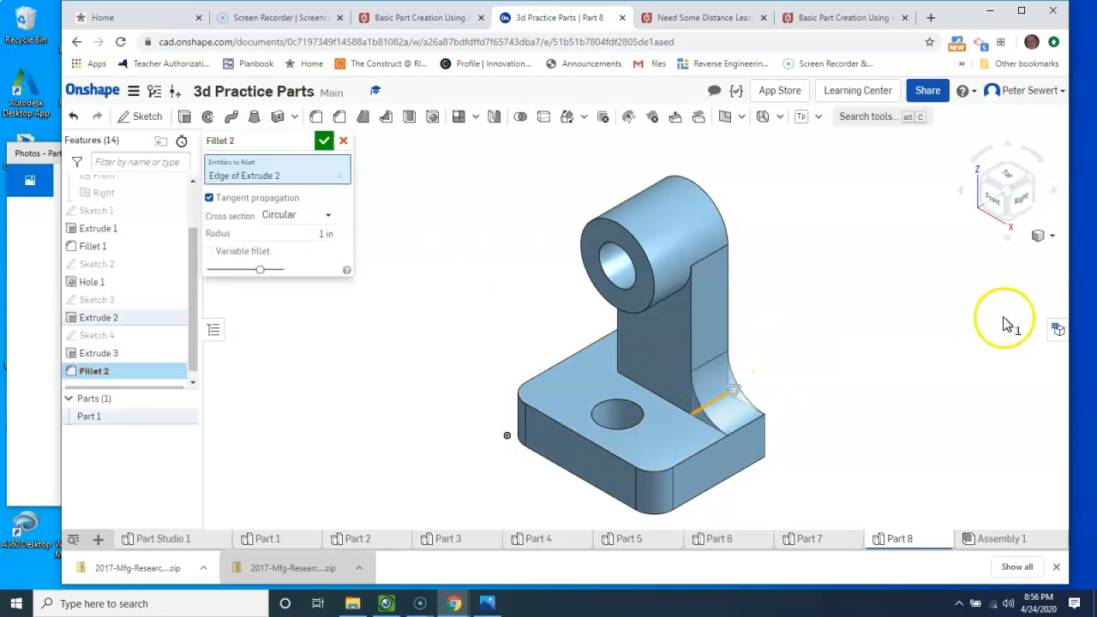
pyautogui.click(986, 186)
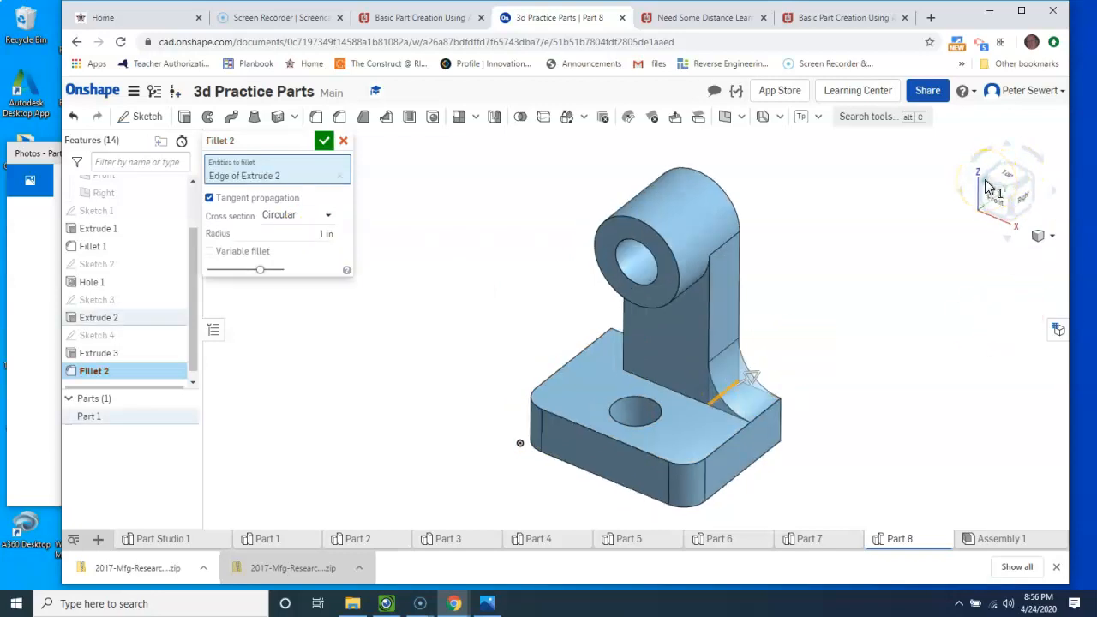
pyautogui.click(557, 422)
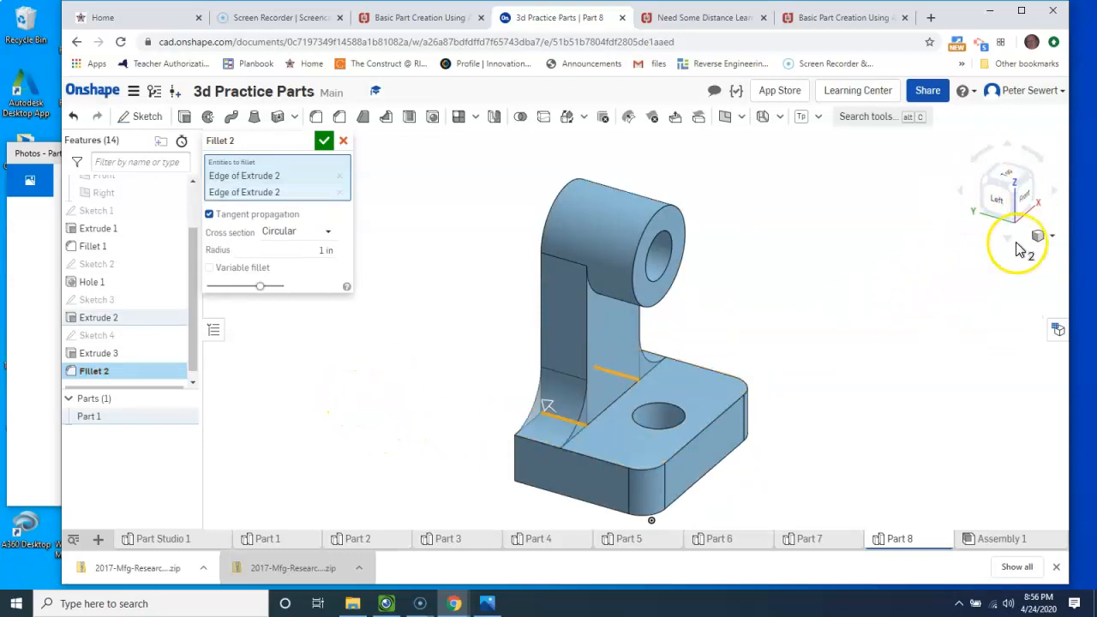
pyautogui.click(324, 141)
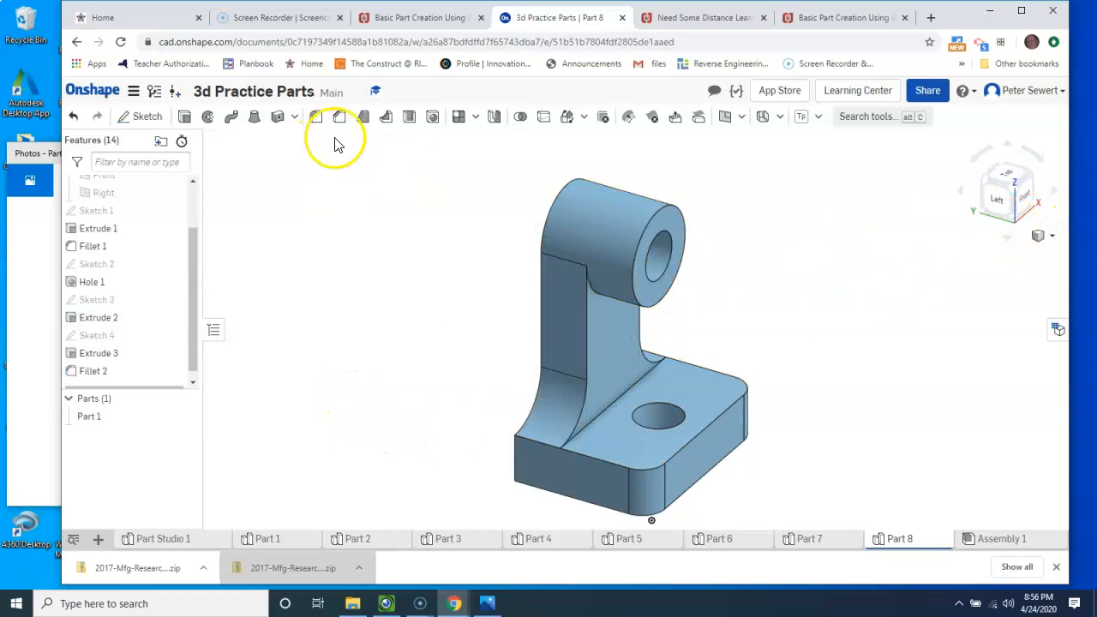
pyautogui.rightClick(914, 266)
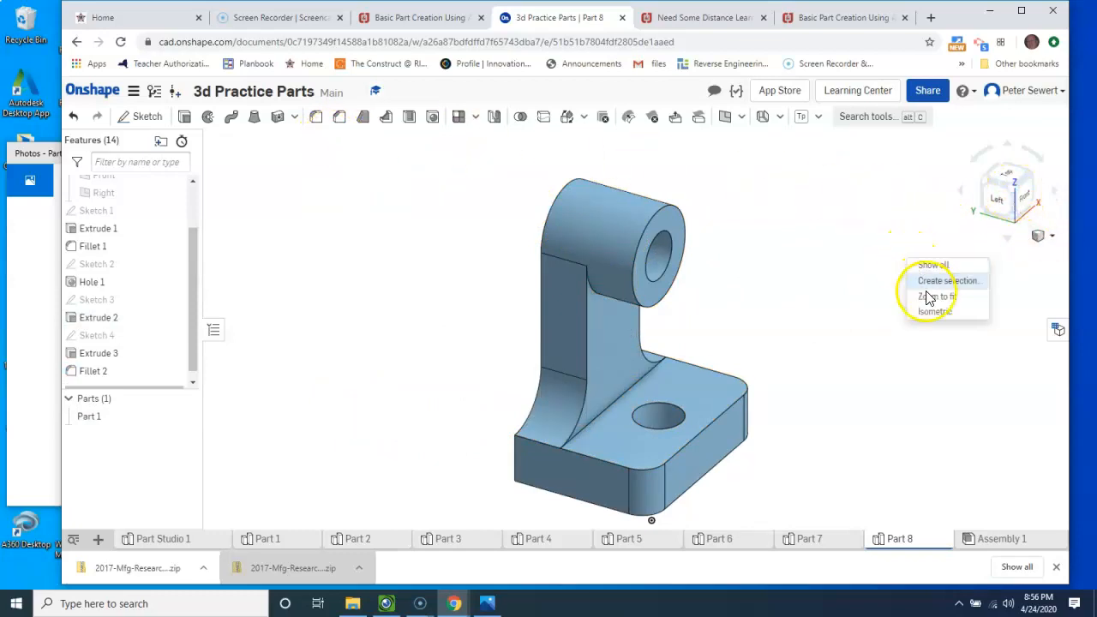
pyautogui.click(942, 316)
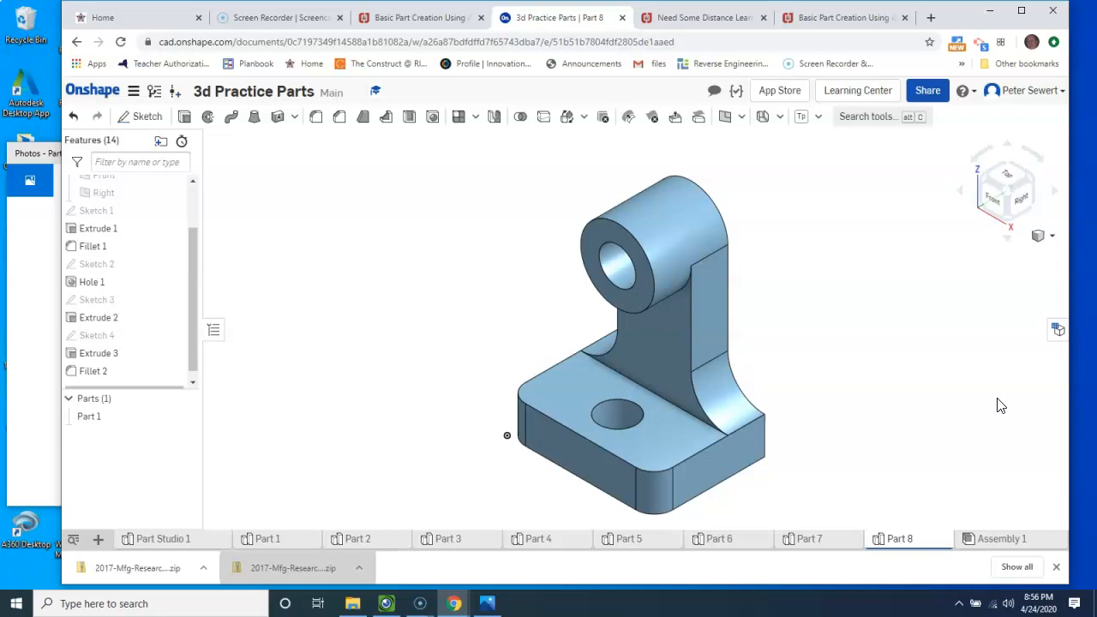
pyautogui.click(1009, 393)
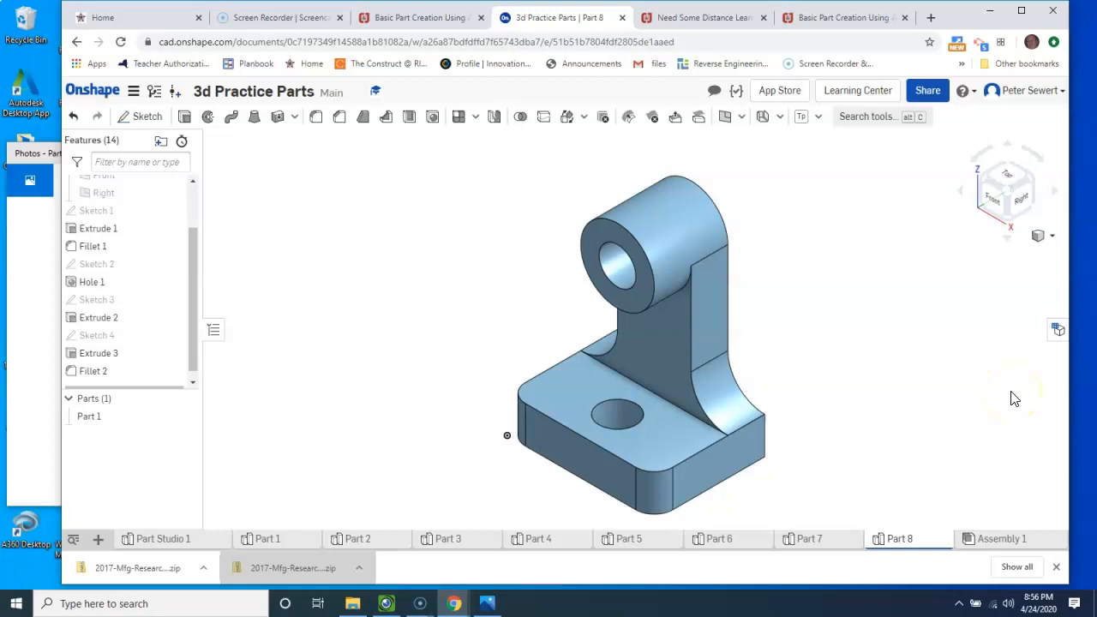